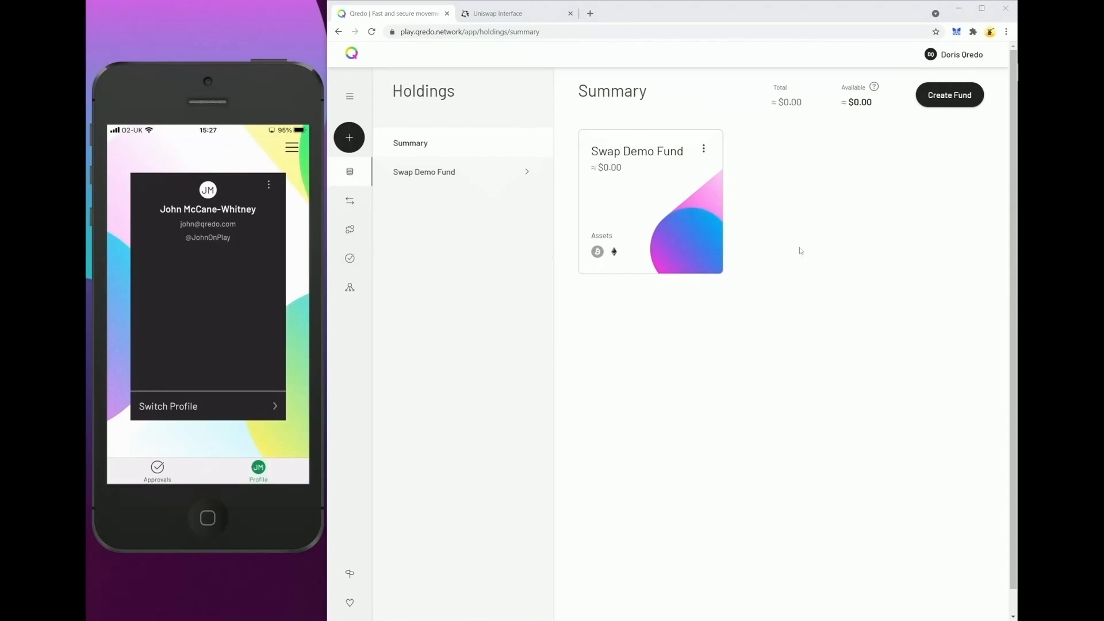
Start adding a new organization and enter Theta Holdings as the organization name.
click(951, 57)
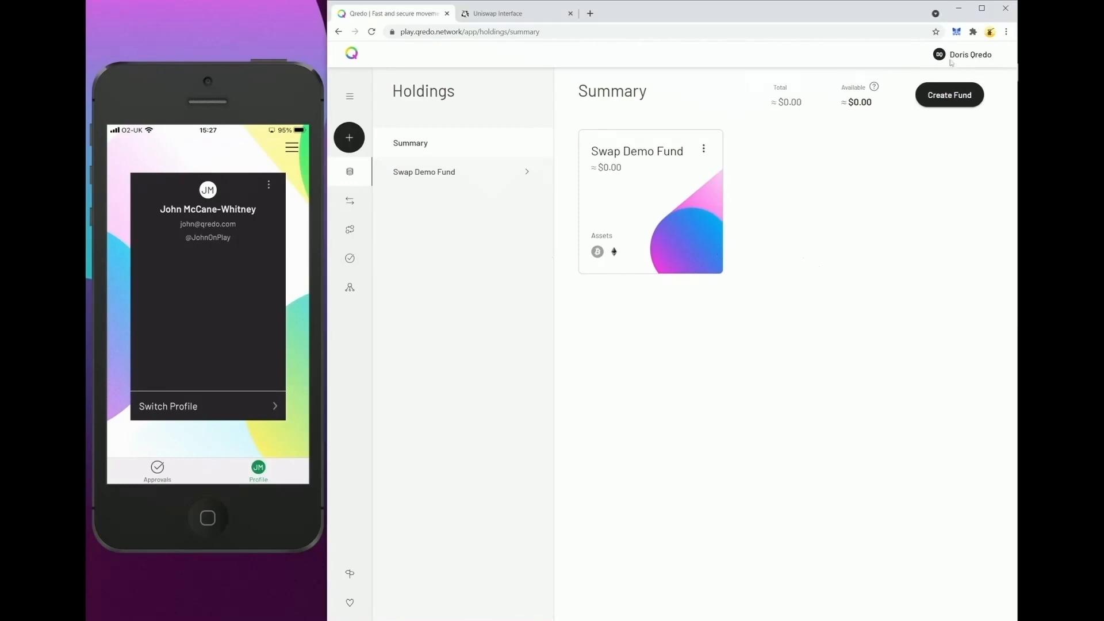
click(855, 358)
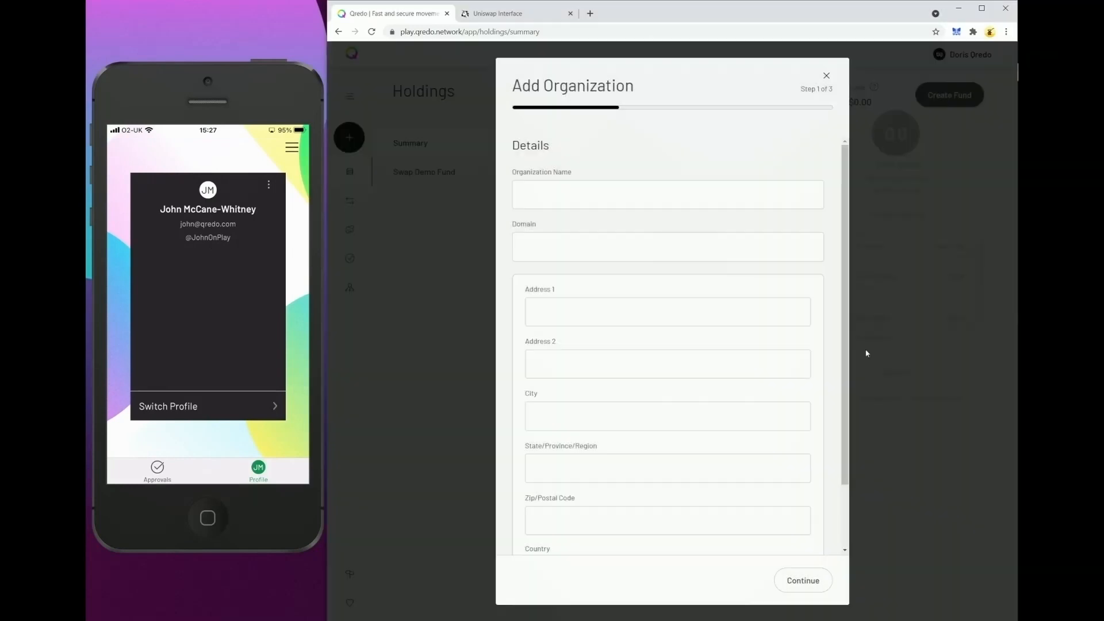
click(573, 195)
text(T)
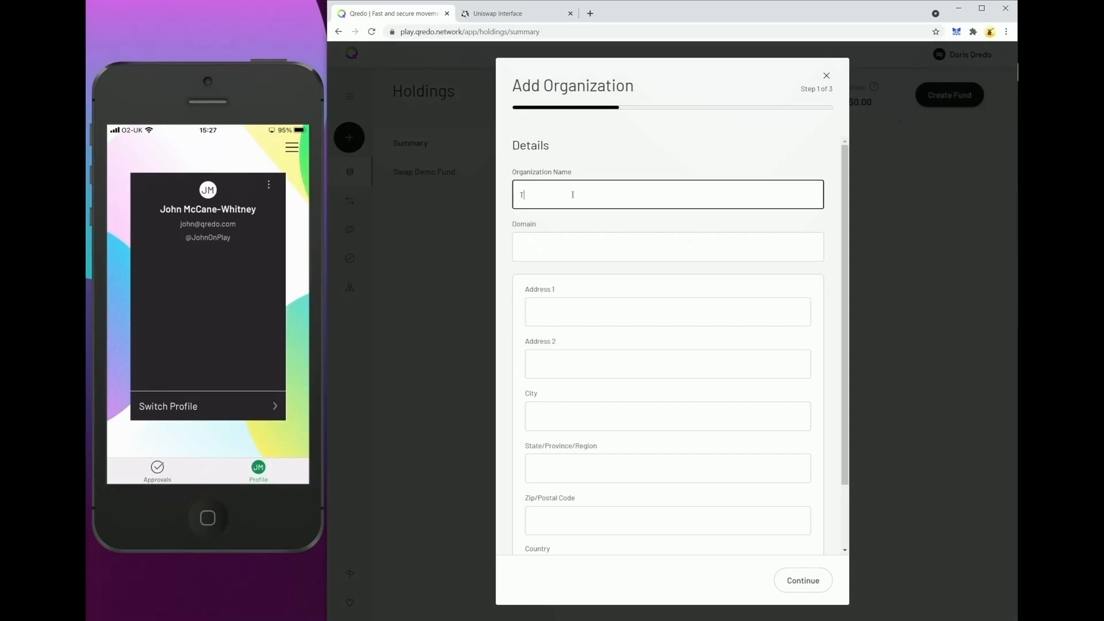
text(heta Holdings)
Fill the domain and all address fields with q, keep United Kingdom as country, and continue.
click(547, 245)
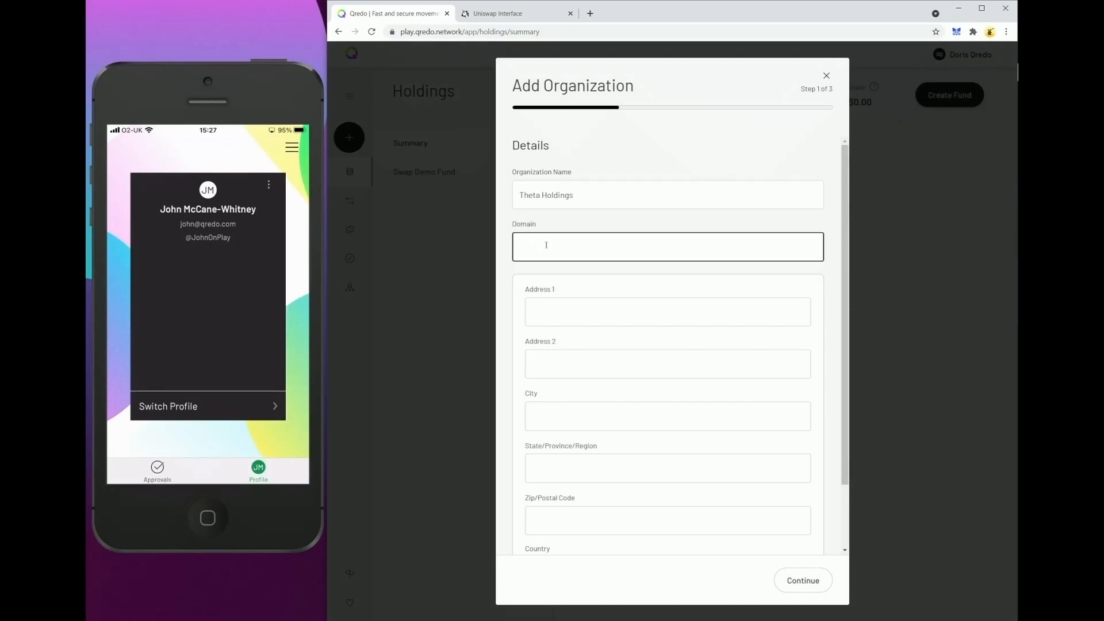
text(q)
click(535, 308)
text(q)
click(550, 360)
text(q)
click(552, 410)
text(q)
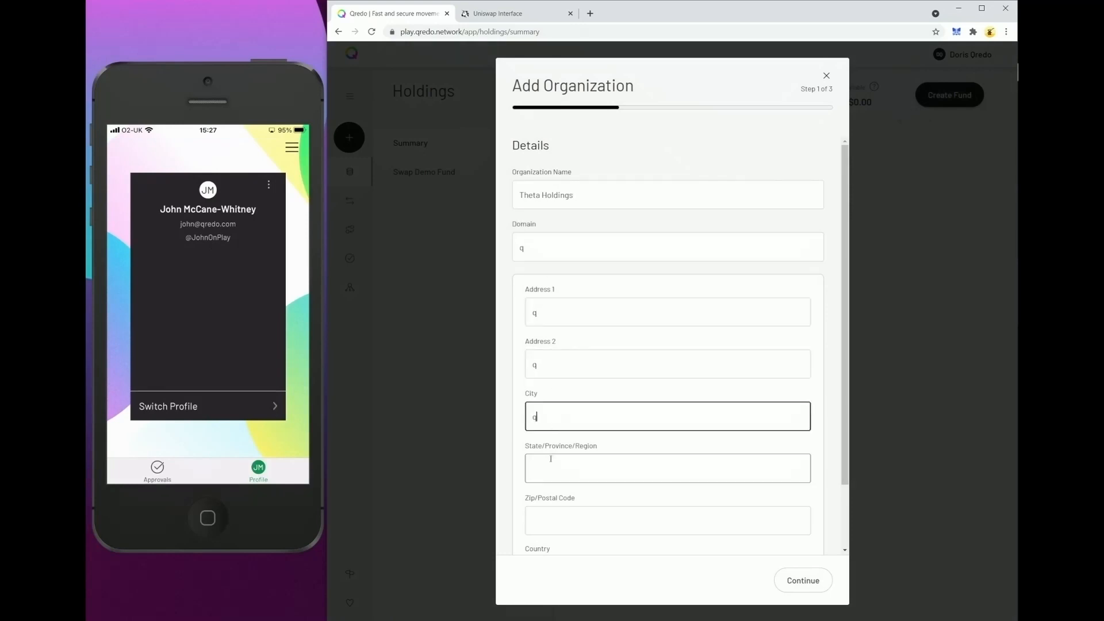
click(551, 461)
text(q)
click(552, 520)
text(q)
scroll(592, 471, down, 2)
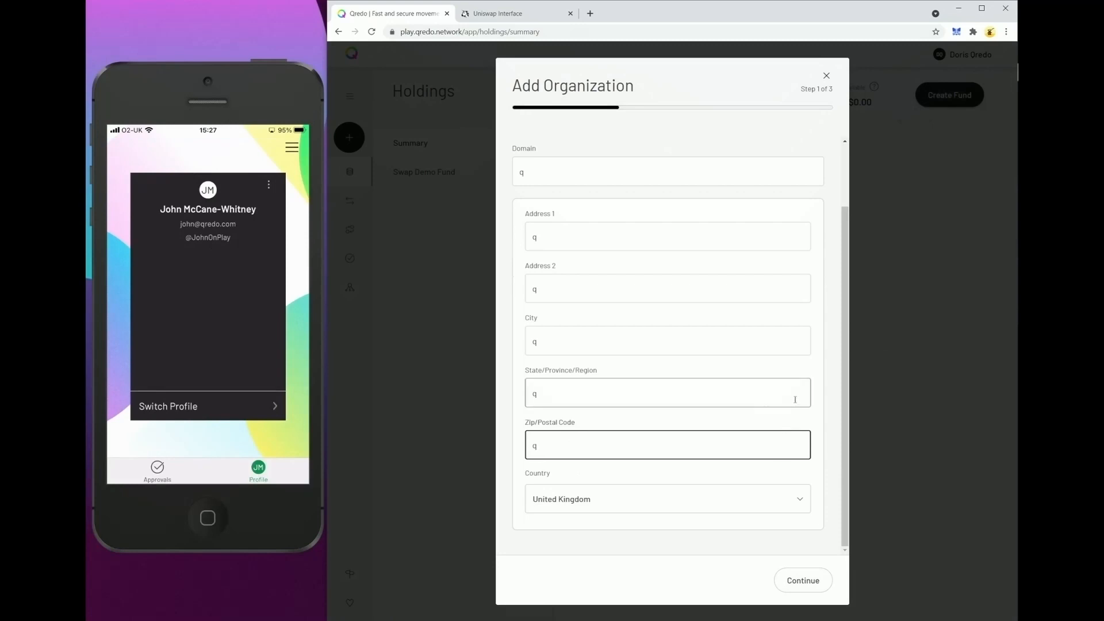
click(799, 583)
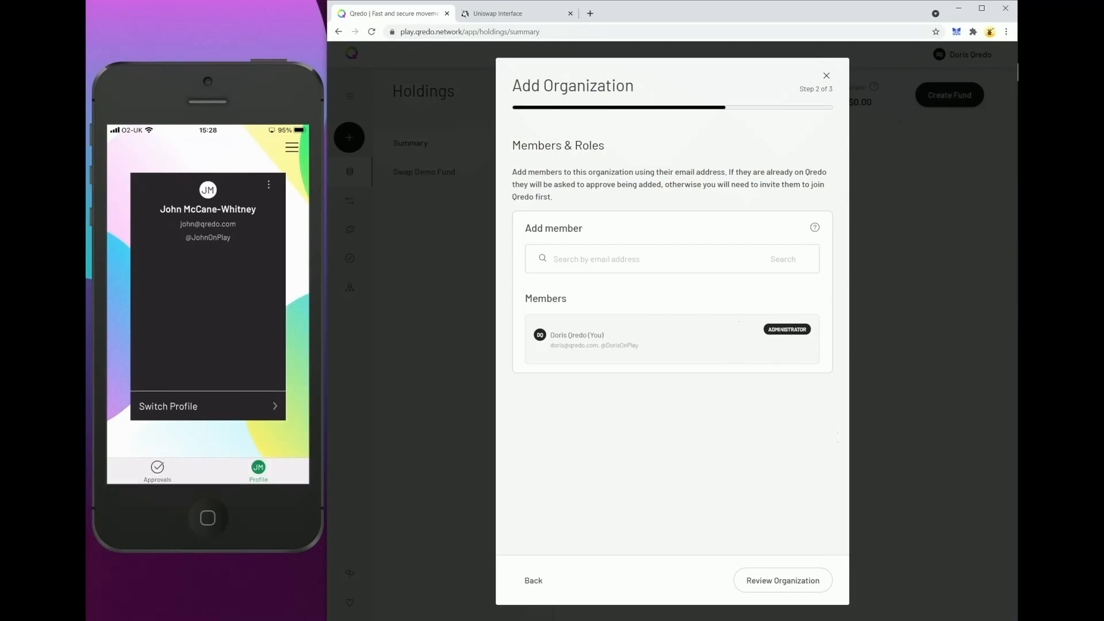
Search for the first suggested member address and add that member with the Custodian role.
click(623, 258)
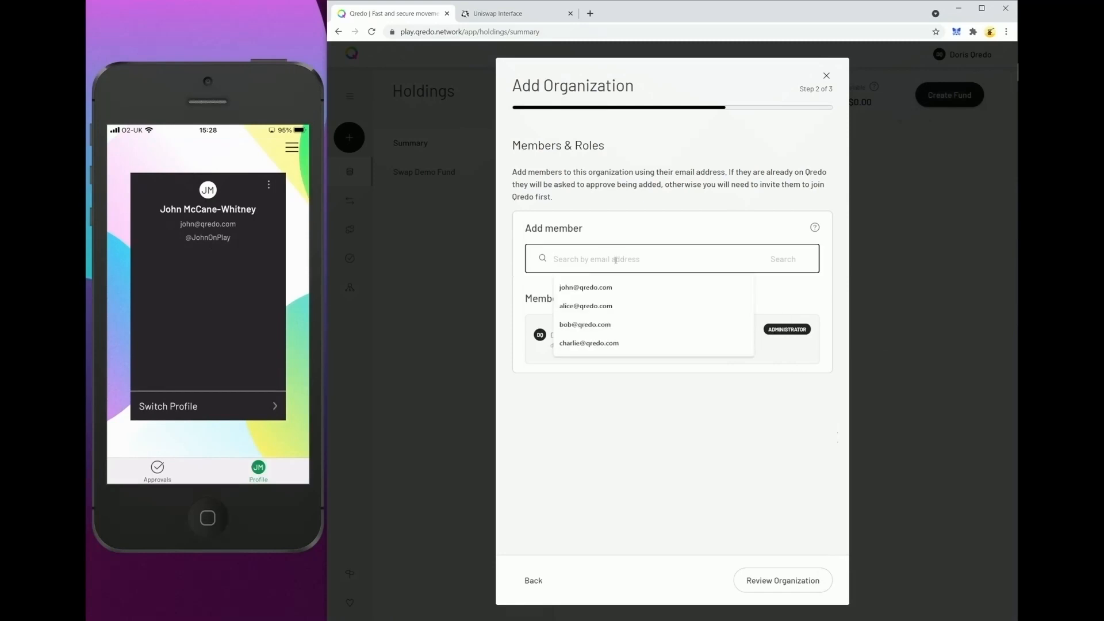
click(587, 289)
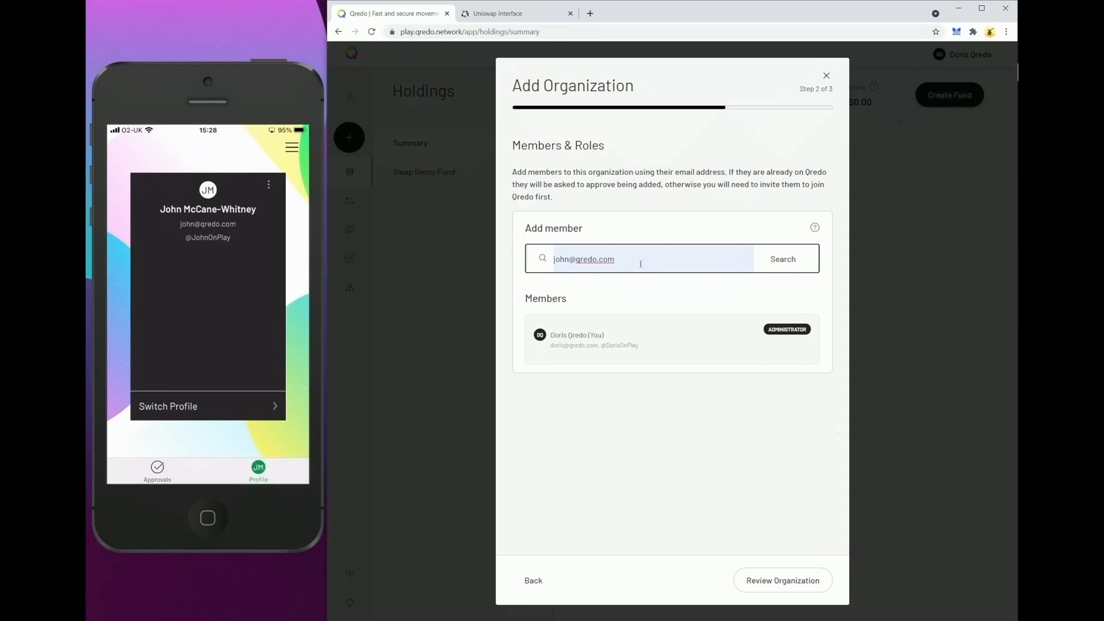
click(778, 262)
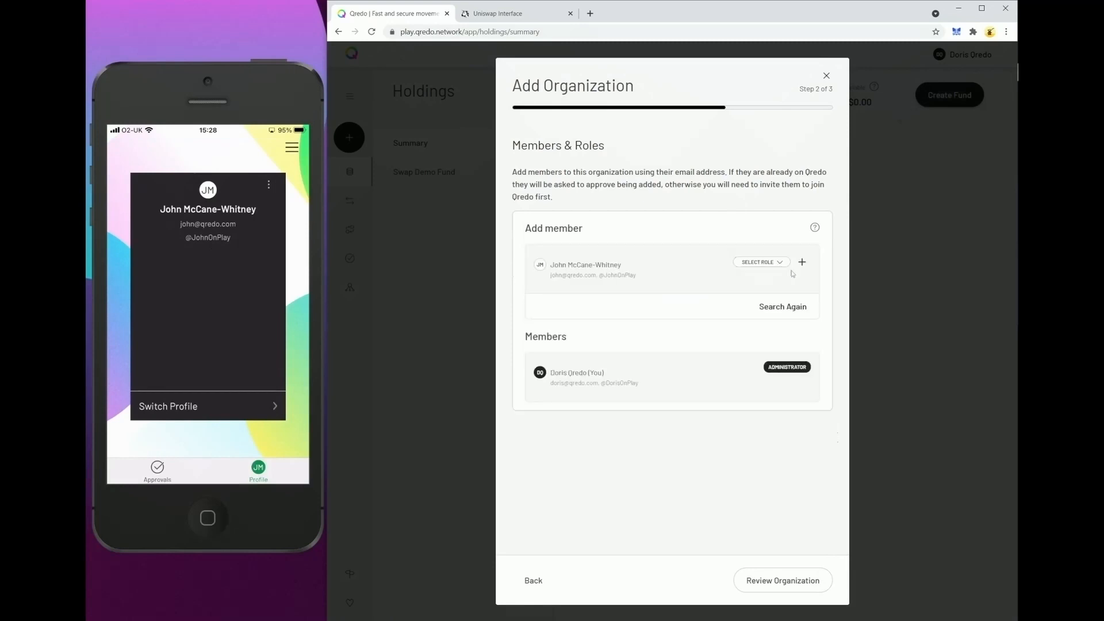
click(761, 263)
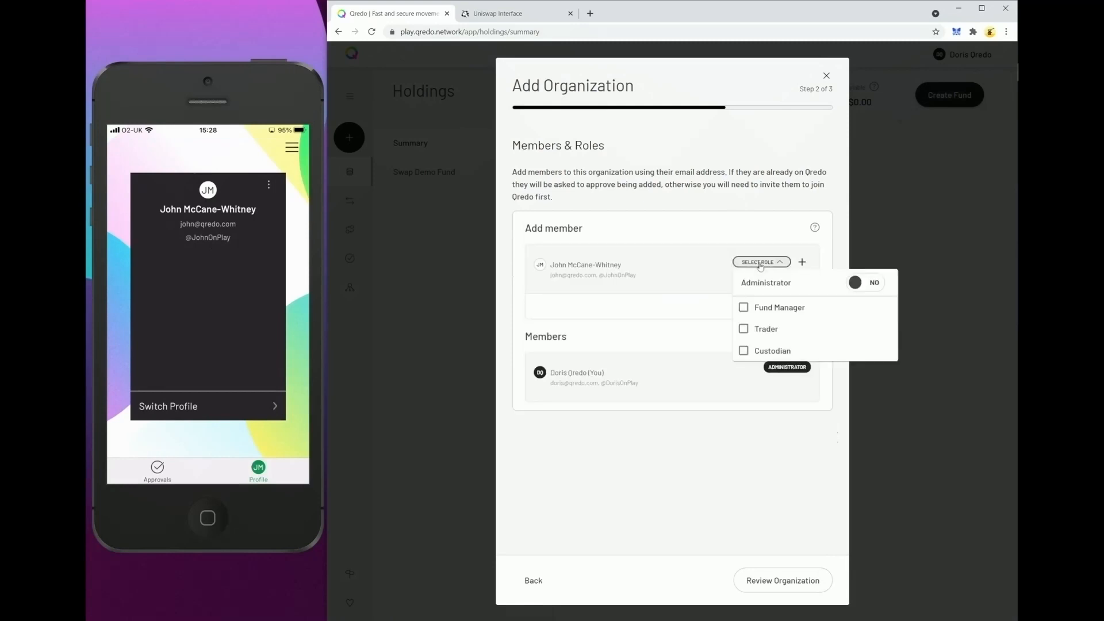
click(744, 351)
click(803, 262)
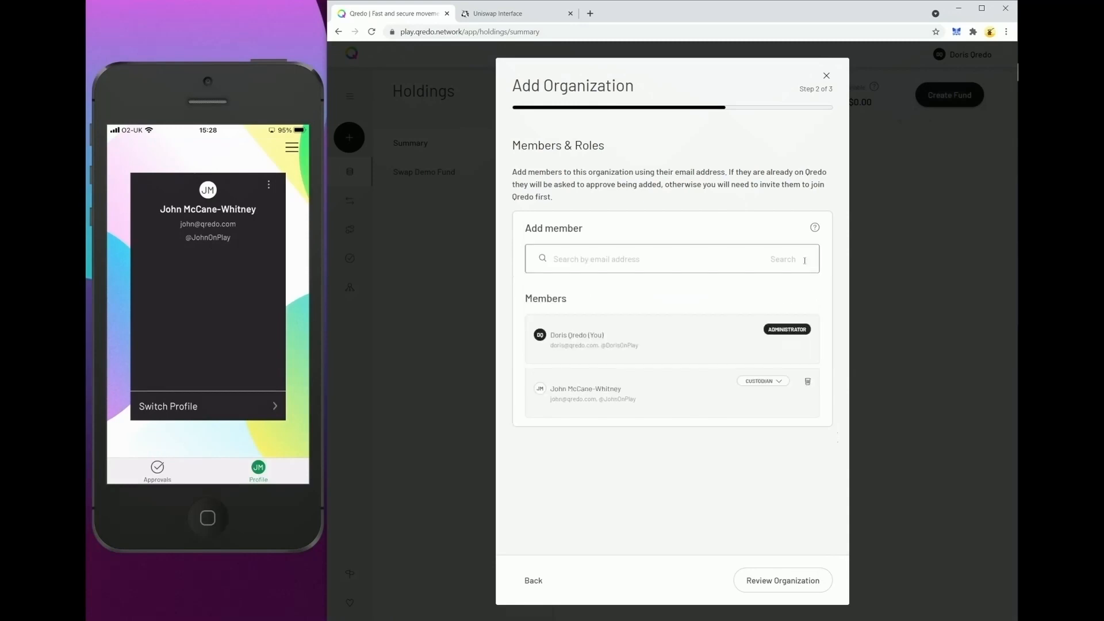
Search for the second suggested member address and add that member as Administrator.
click(791, 262)
click(709, 258)
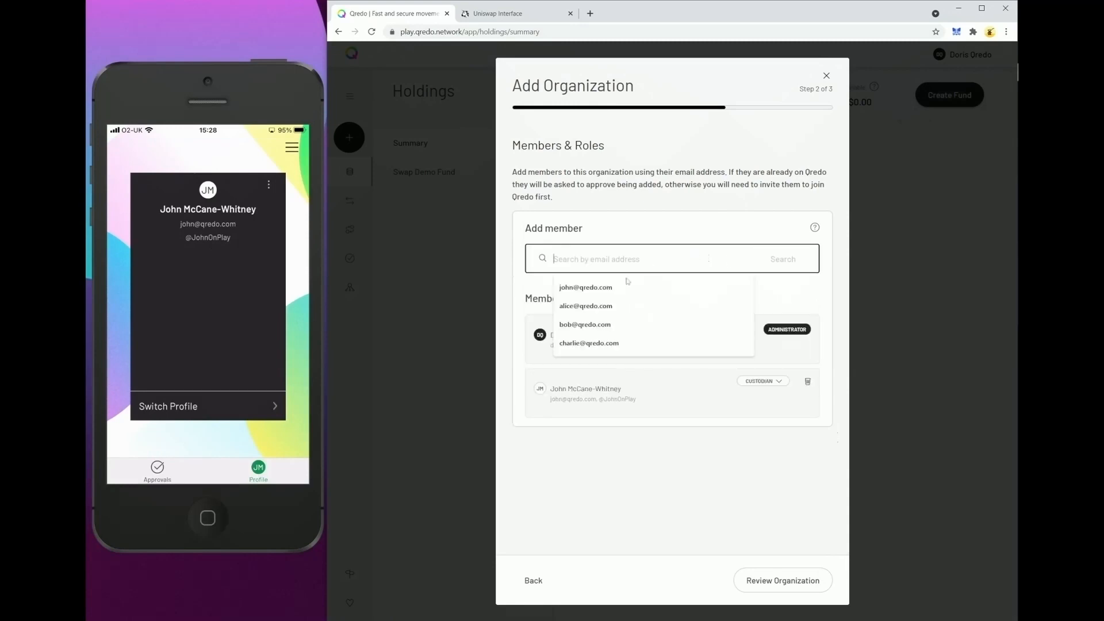
click(608, 306)
click(760, 260)
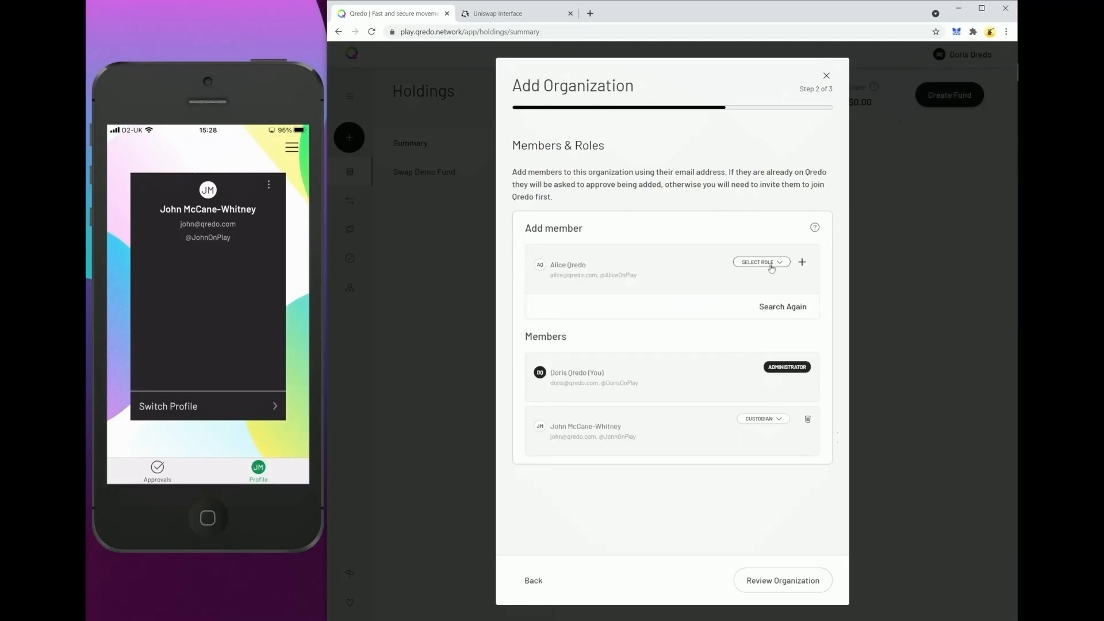
click(771, 267)
click(856, 283)
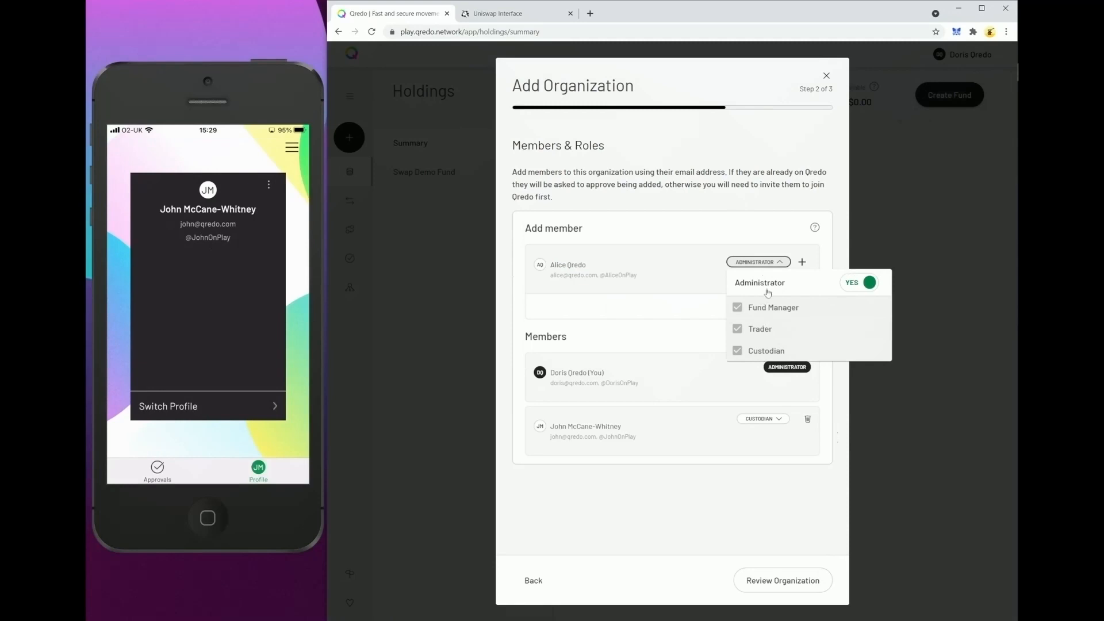
click(803, 262)
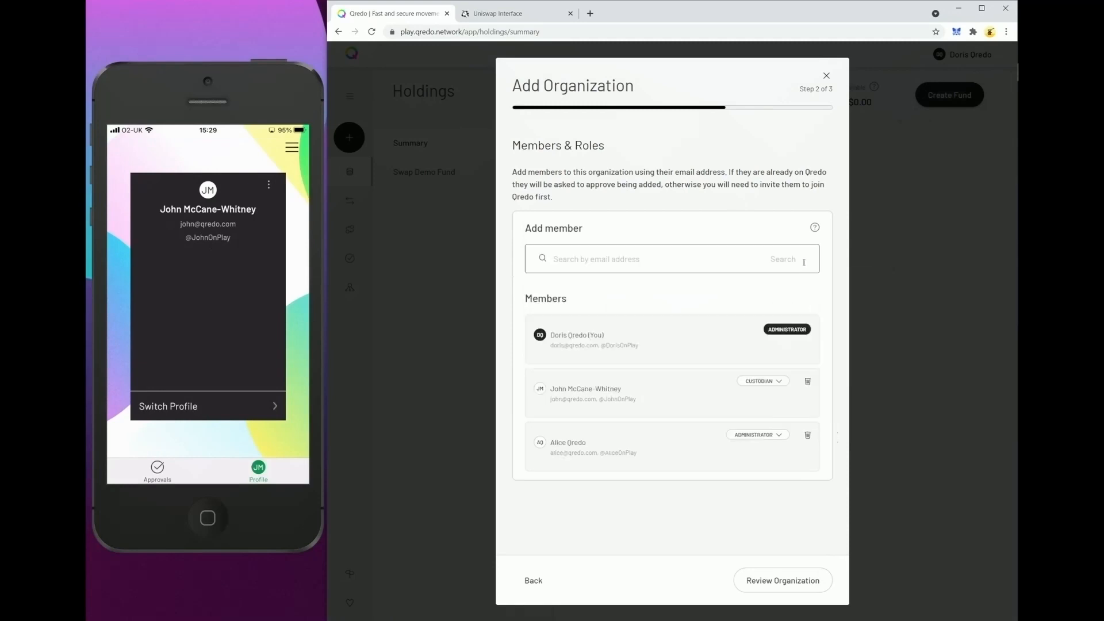
Add the third suggested member with the Fund Manager and Custodian roles.
click(741, 263)
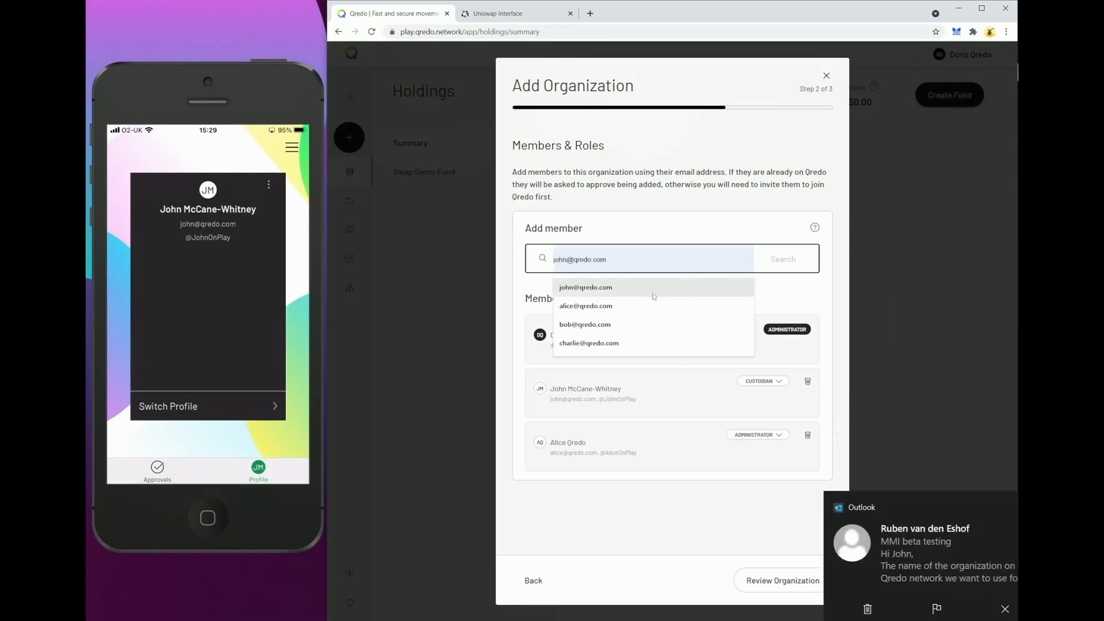
click(603, 325)
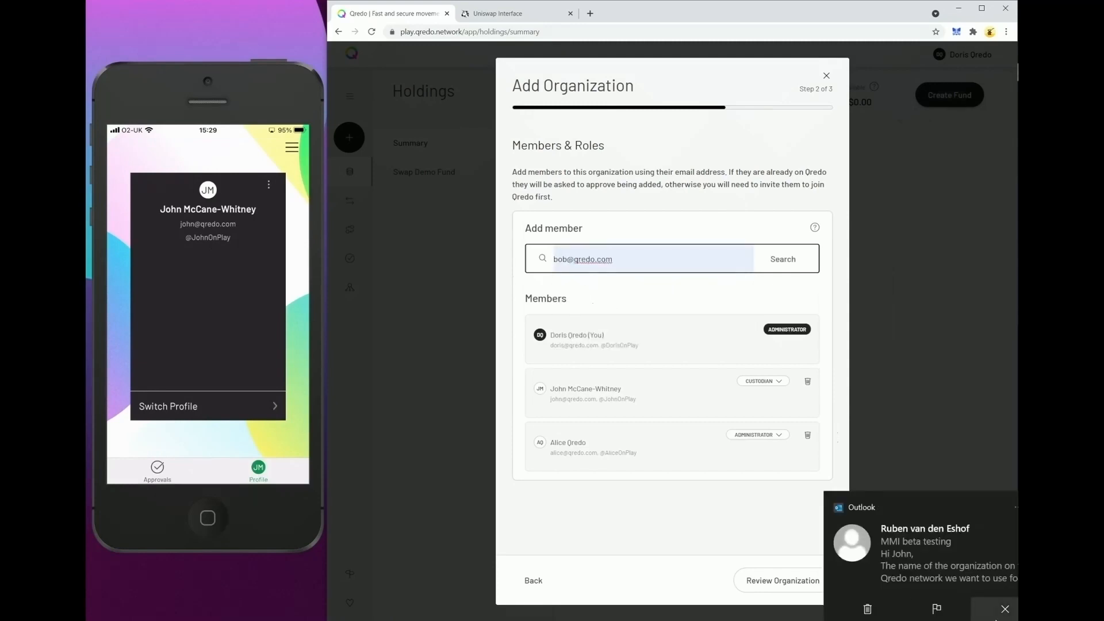
click(790, 265)
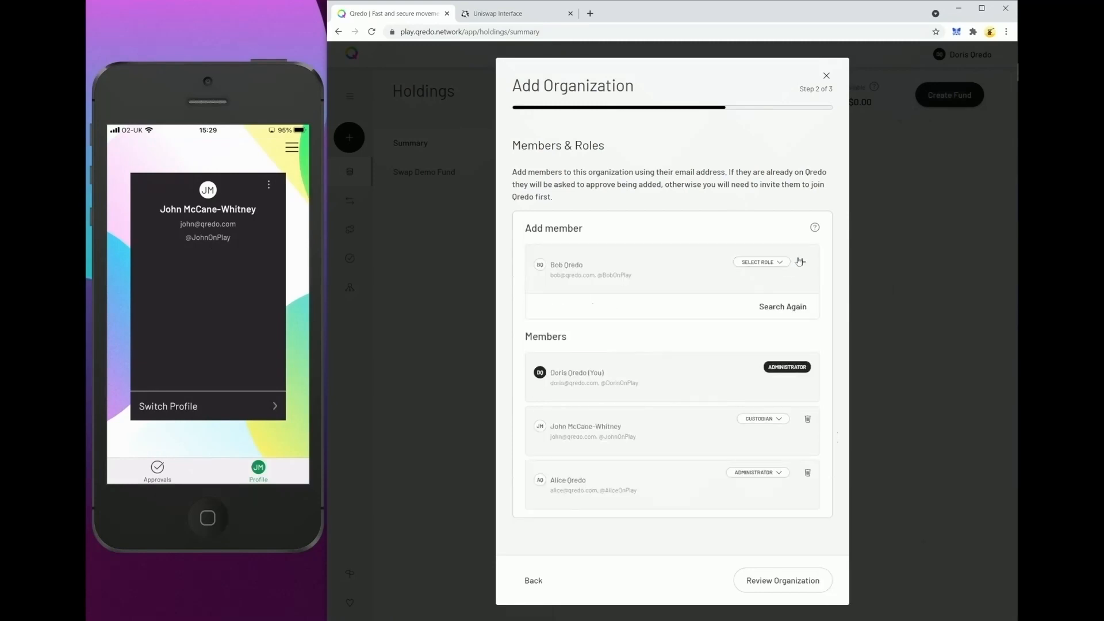
click(758, 266)
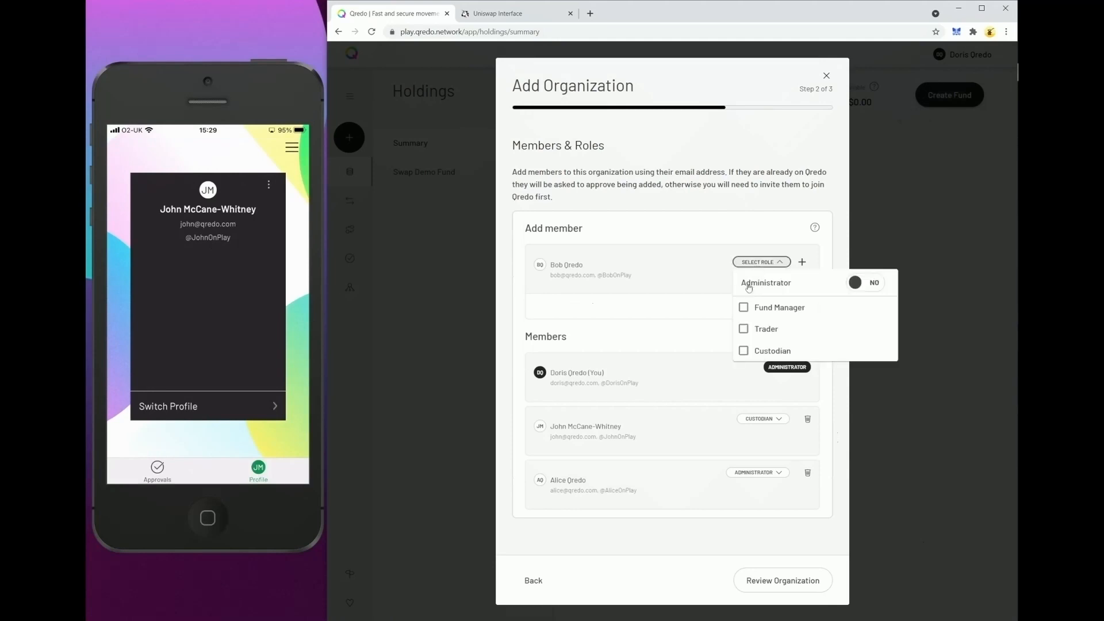
click(742, 308)
click(742, 351)
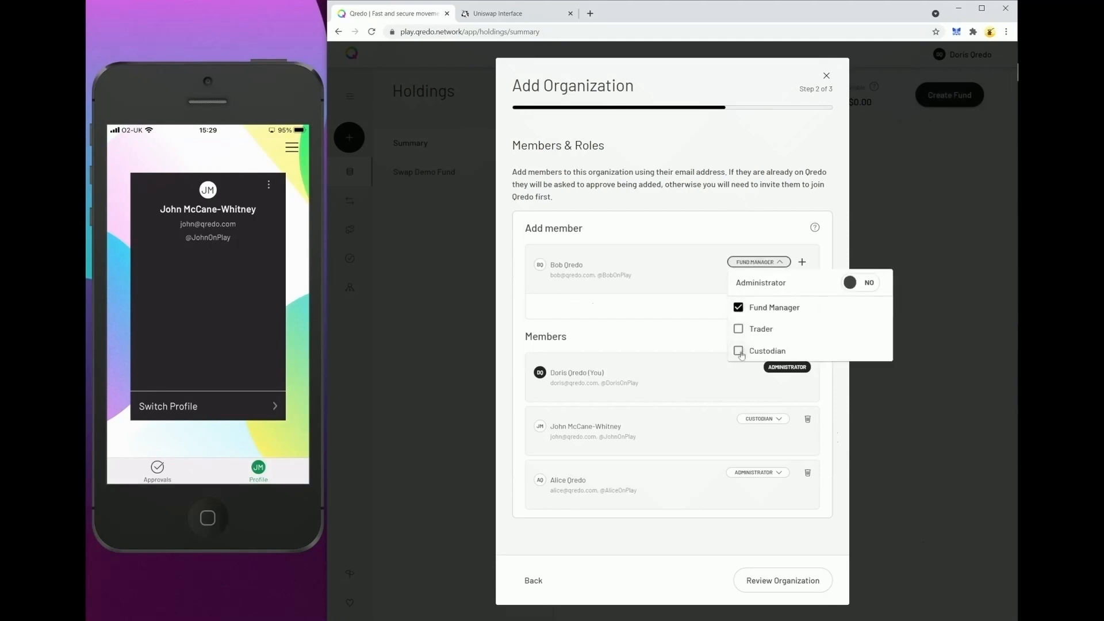
click(803, 262)
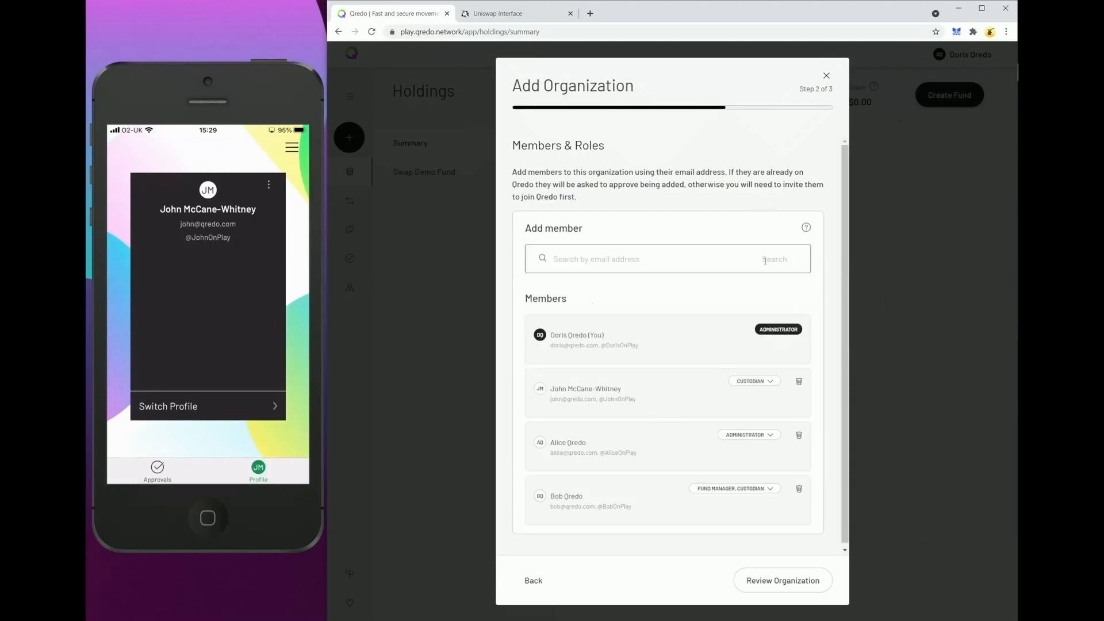
Add the fourth suggested member with the Trader and Custodian roles.
click(702, 264)
click(584, 344)
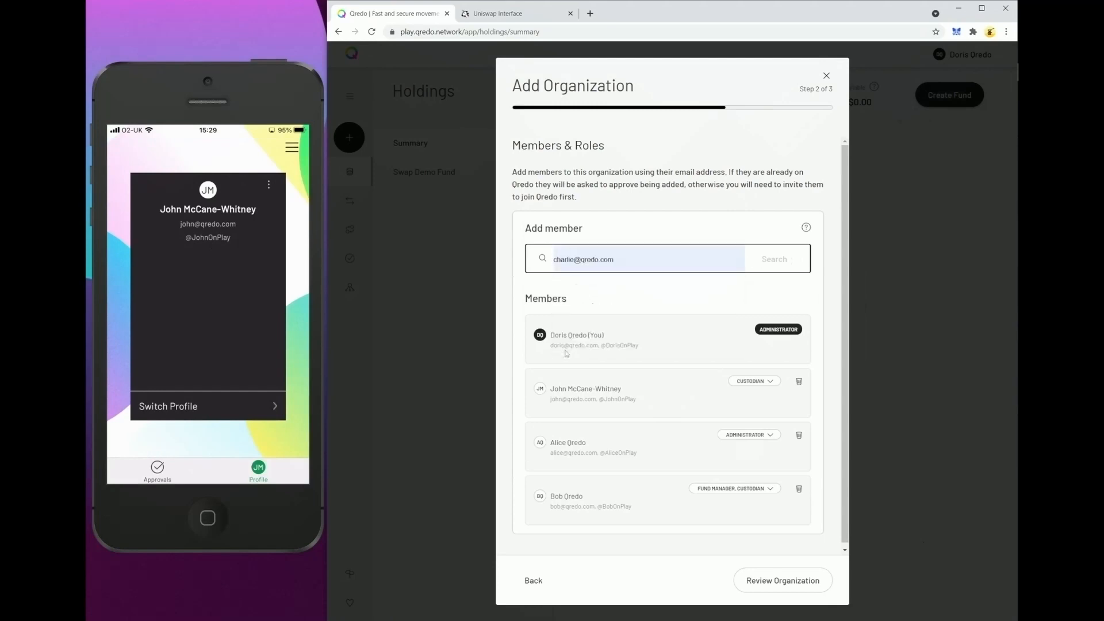
click(785, 263)
click(753, 262)
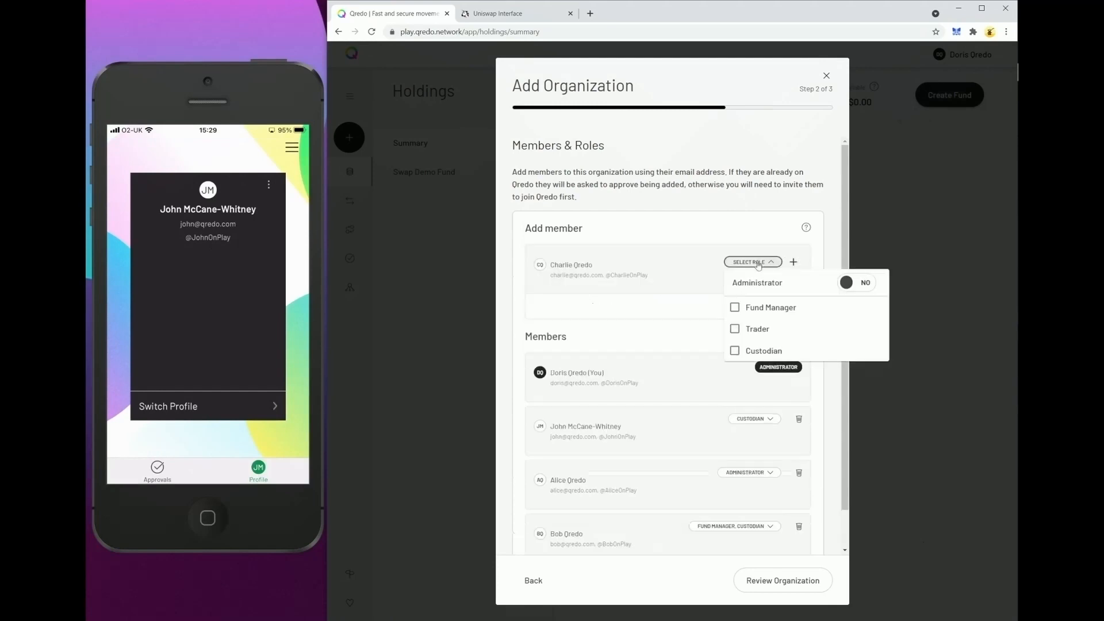
click(735, 329)
click(731, 351)
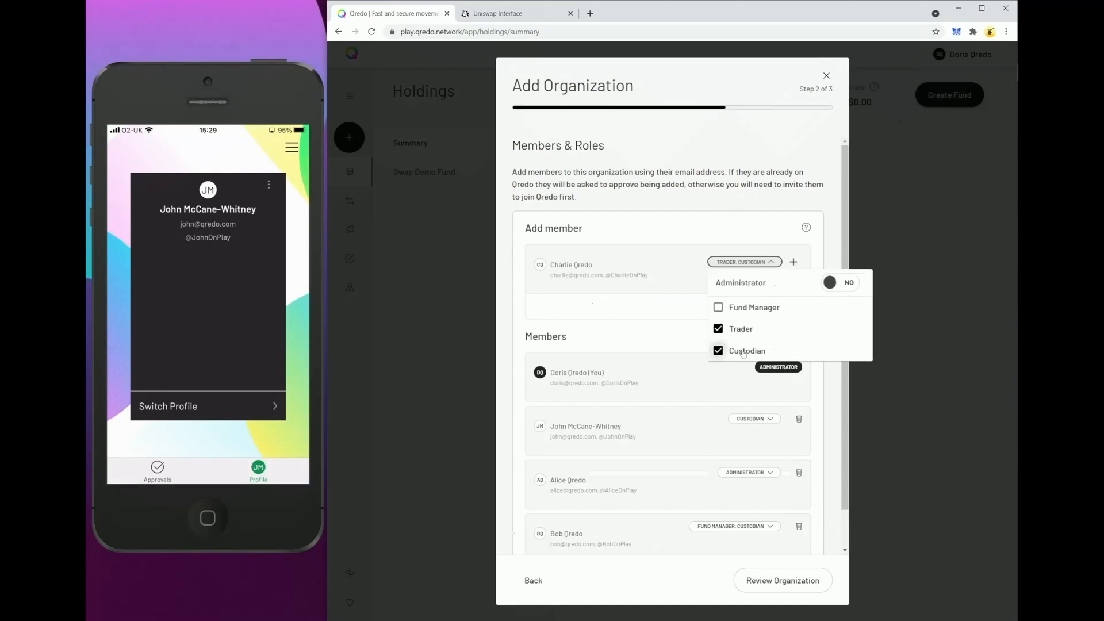
click(794, 262)
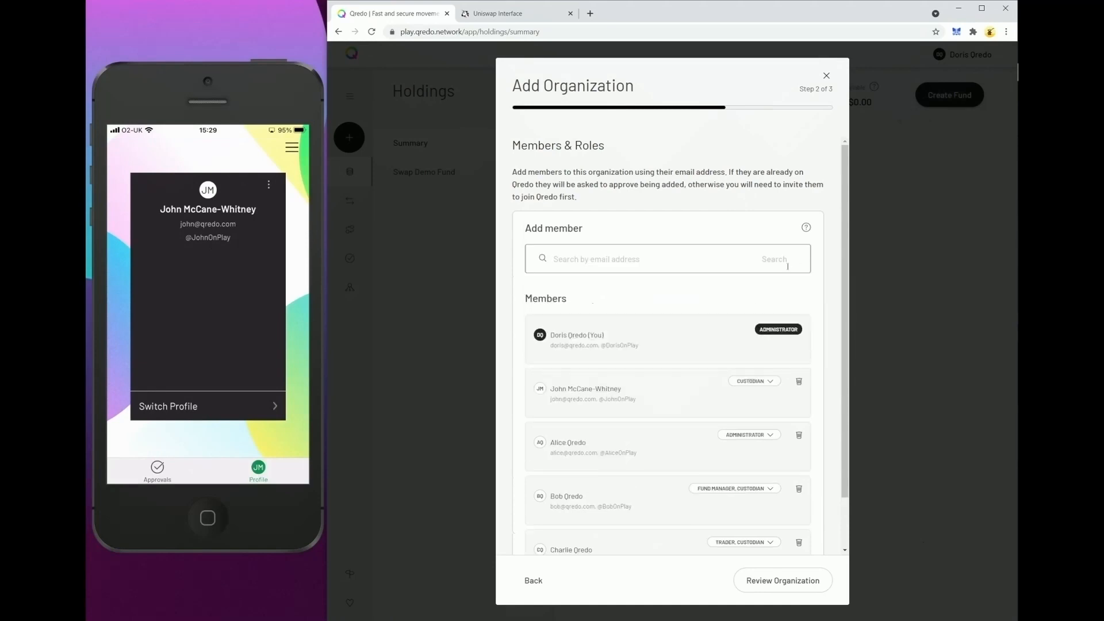
Review the organization's members and roles, then create the organization.
scroll(792, 281, down, 2)
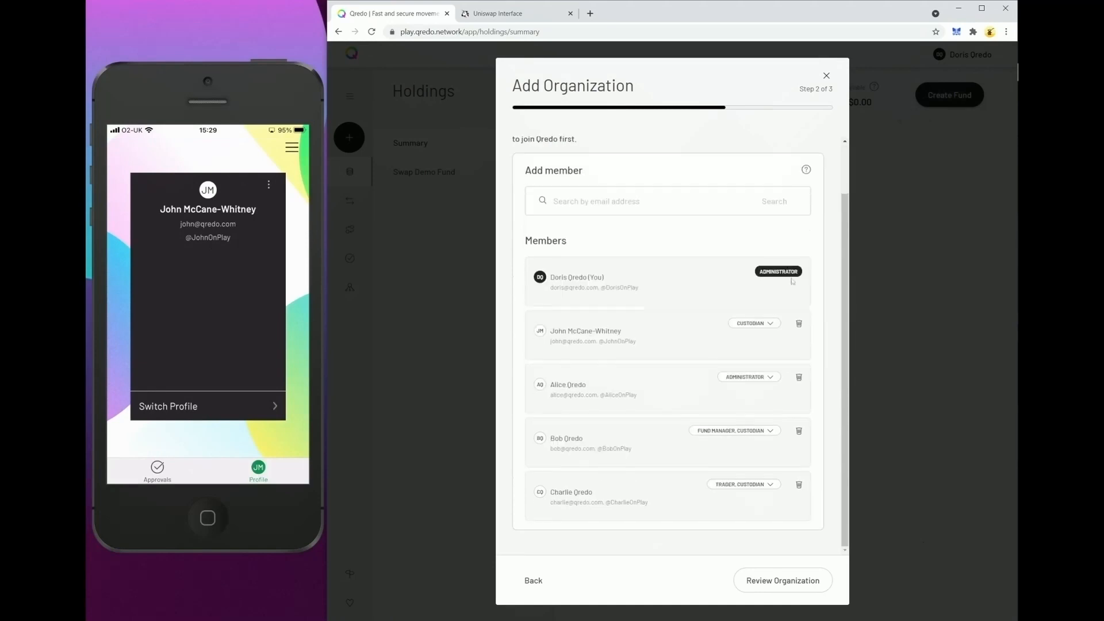
click(786, 583)
scroll(794, 593, down, 5)
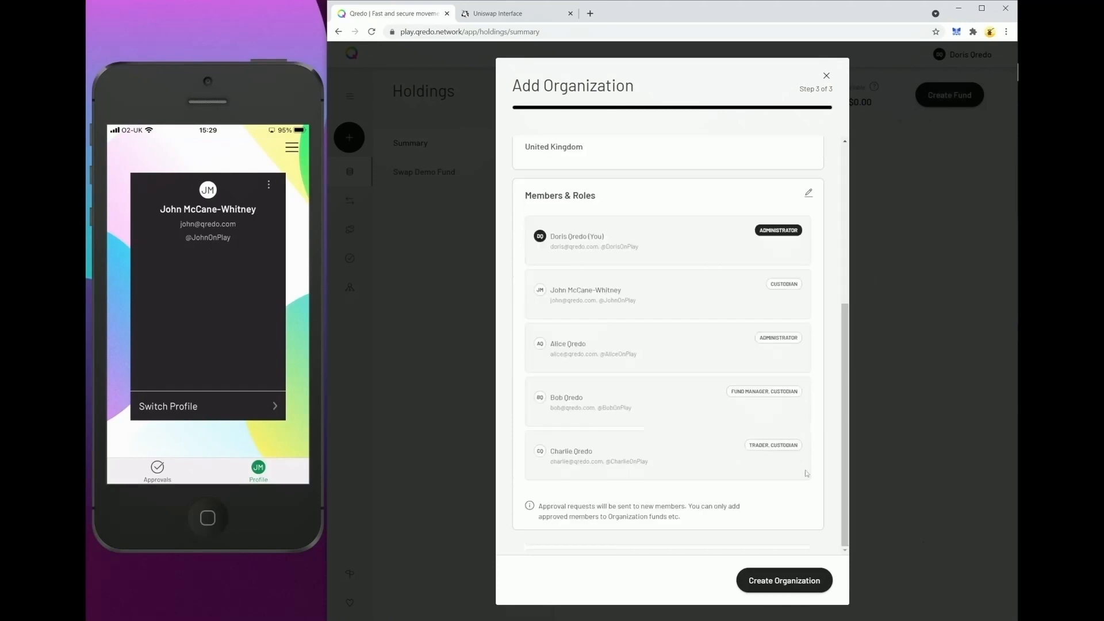
click(794, 587)
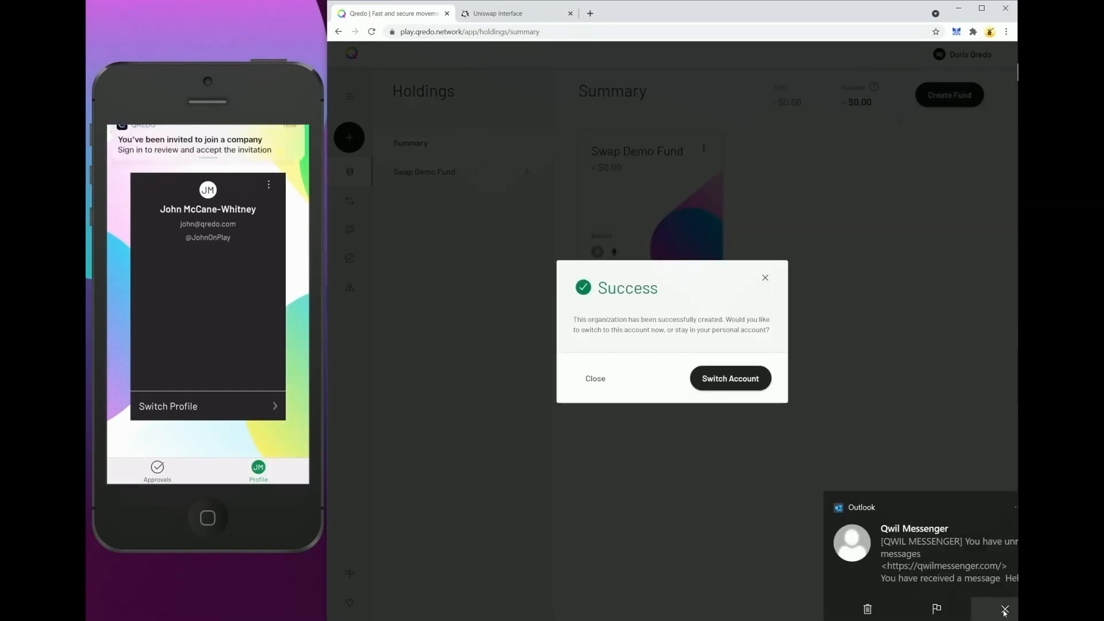
Switch to the new organization account and dismiss the account-switched notice.
click(1005, 610)
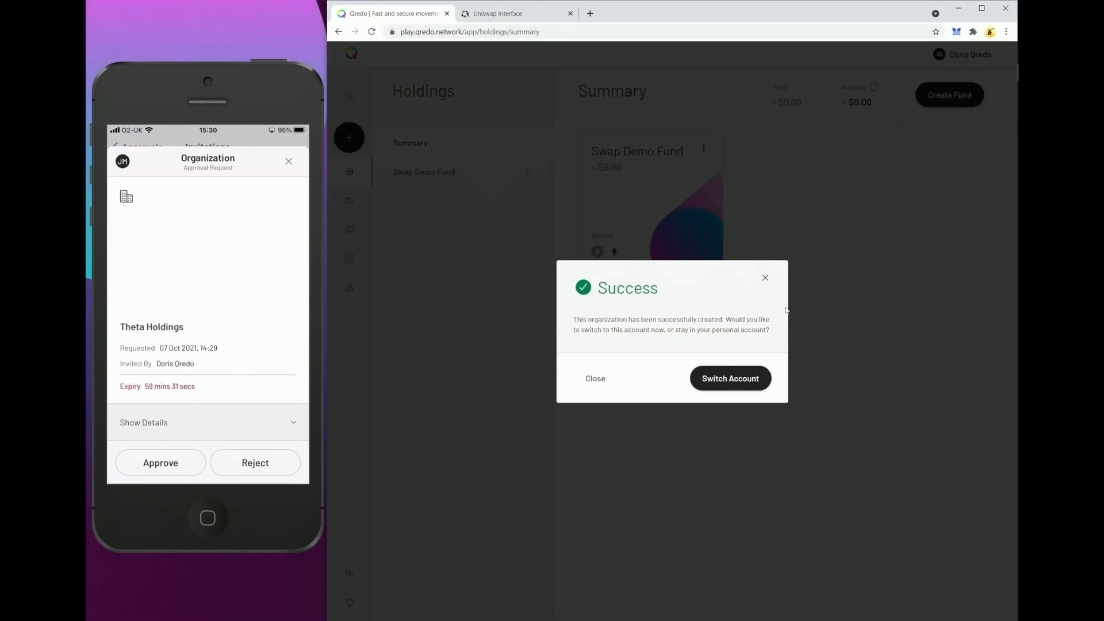
click(721, 383)
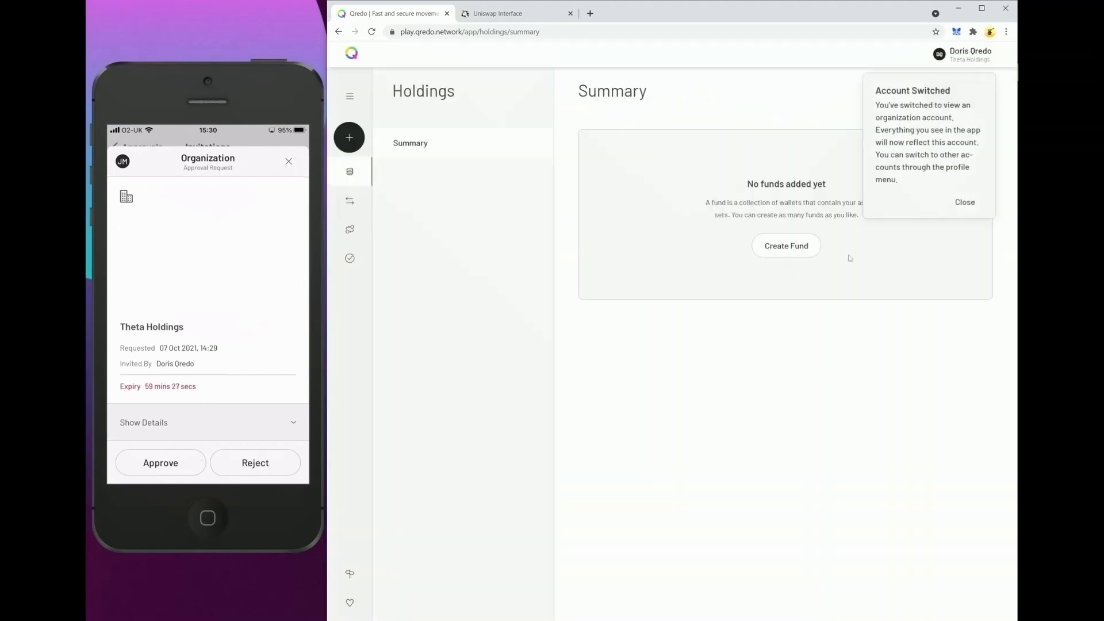
click(957, 211)
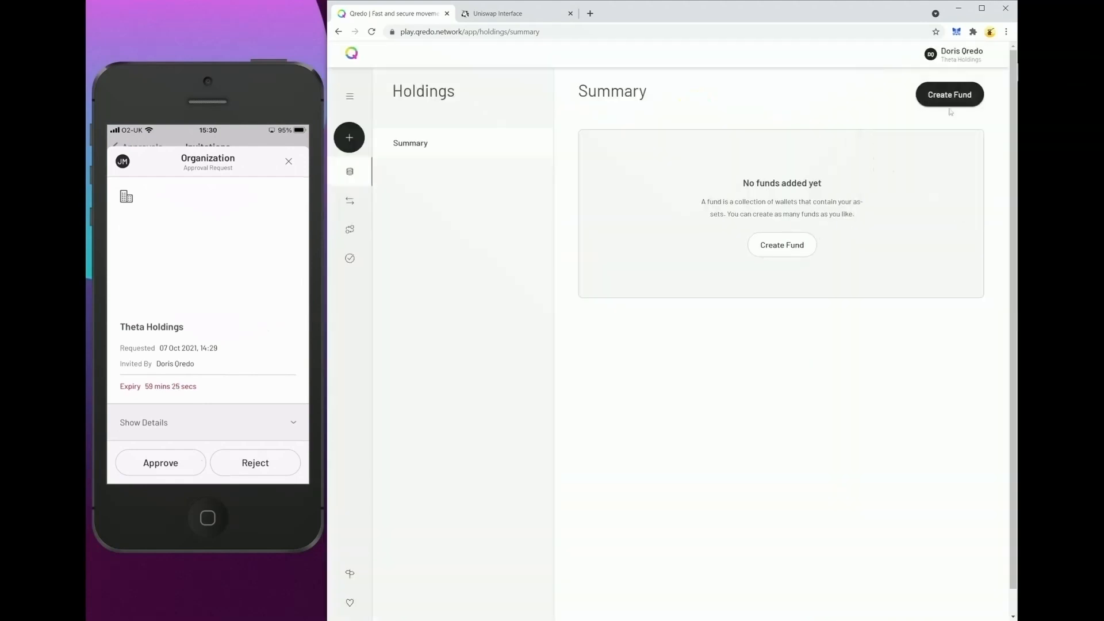
Open the Theta Holdings organization settings and view its Preferences.
click(958, 60)
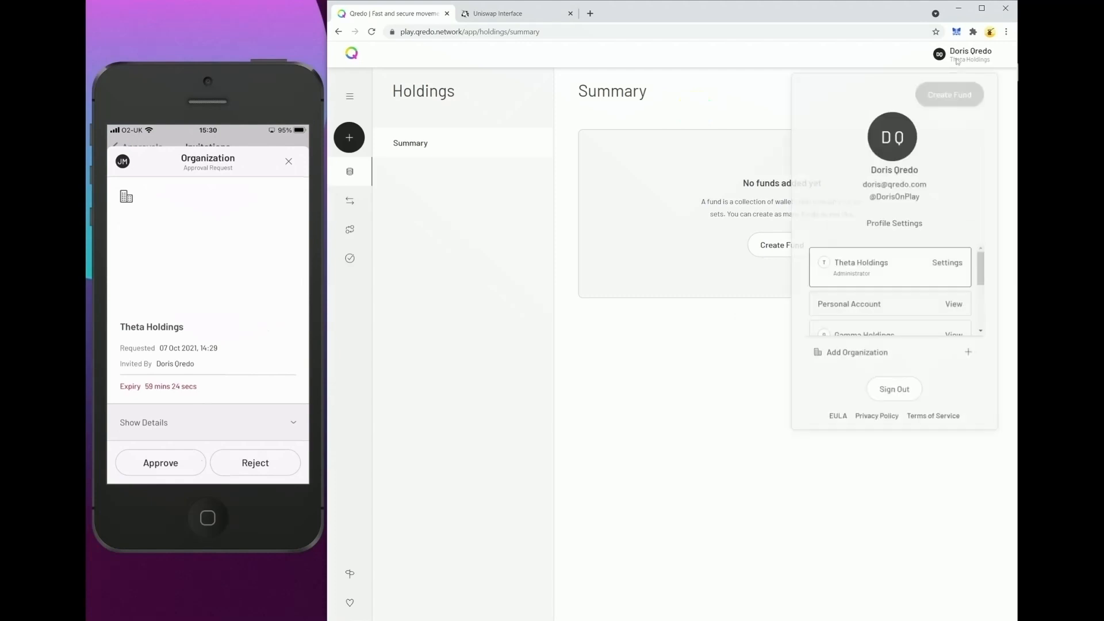
click(944, 268)
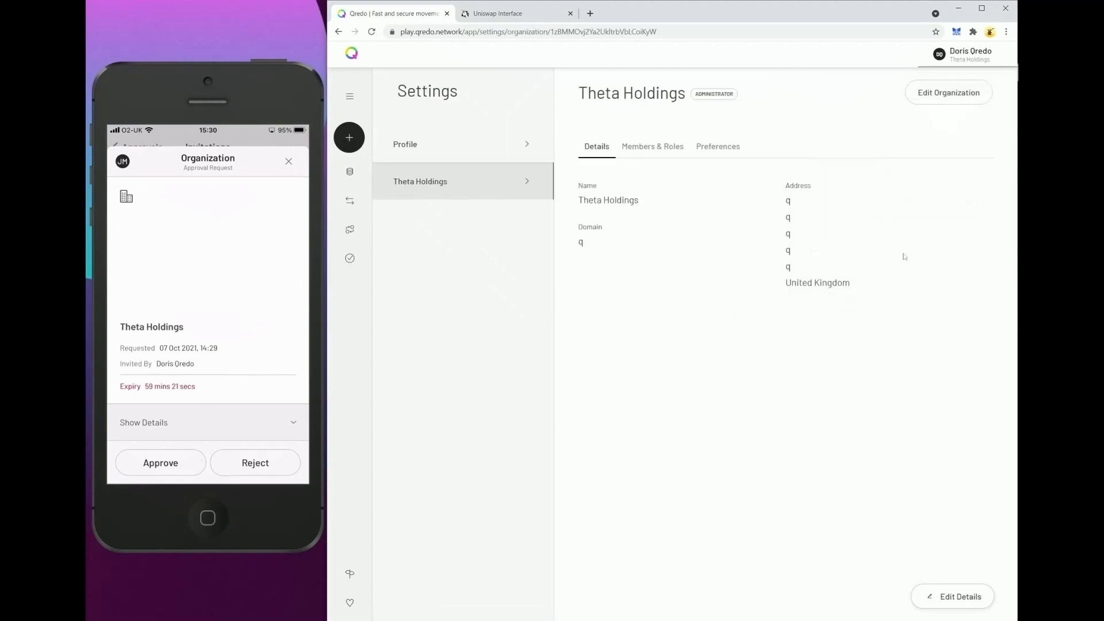
click(724, 150)
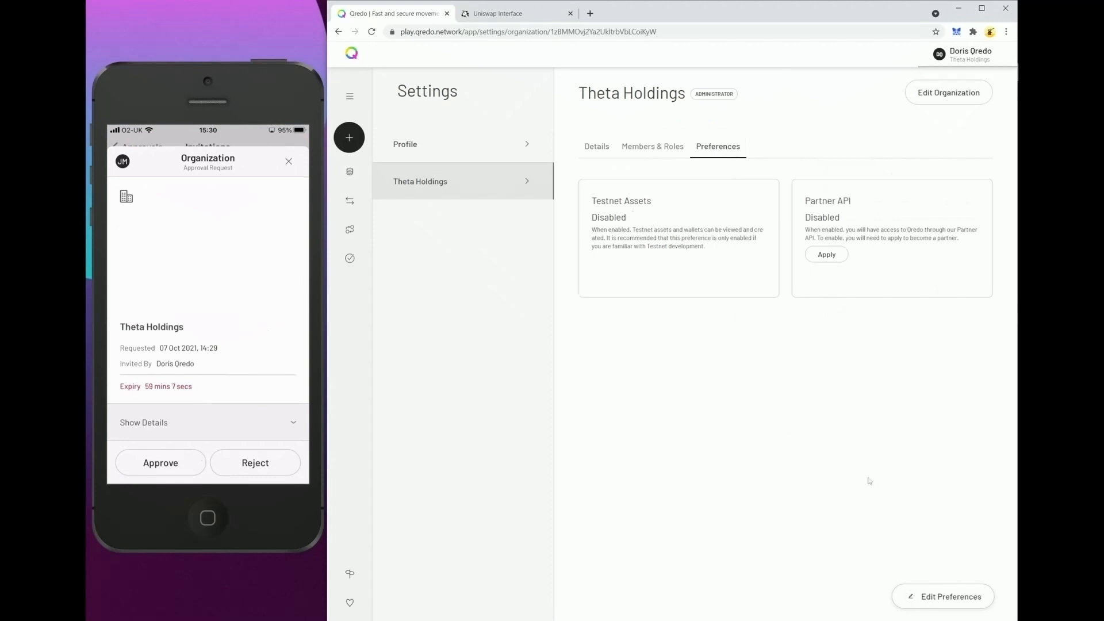
Enable Testnet Assets in the organization's preferences and save the changes.
click(947, 600)
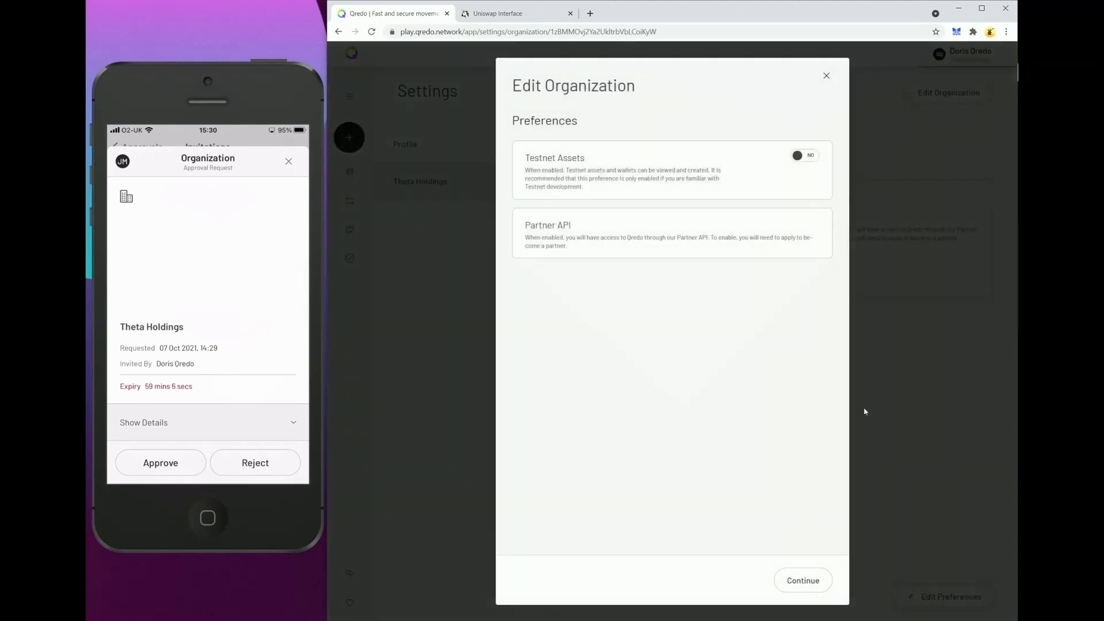
click(804, 159)
click(799, 583)
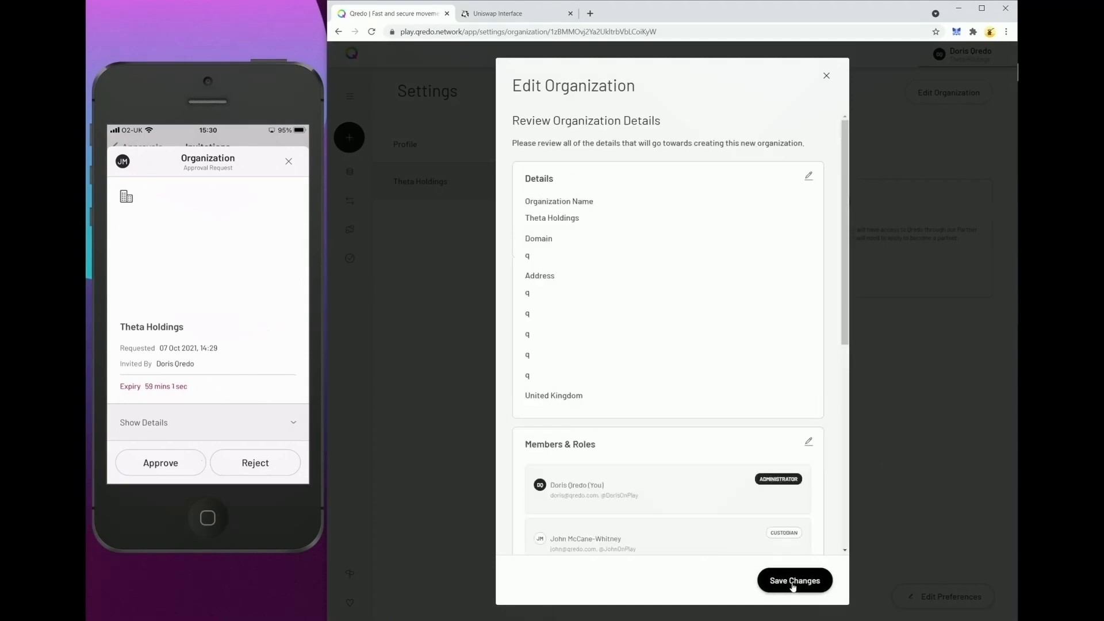
click(795, 582)
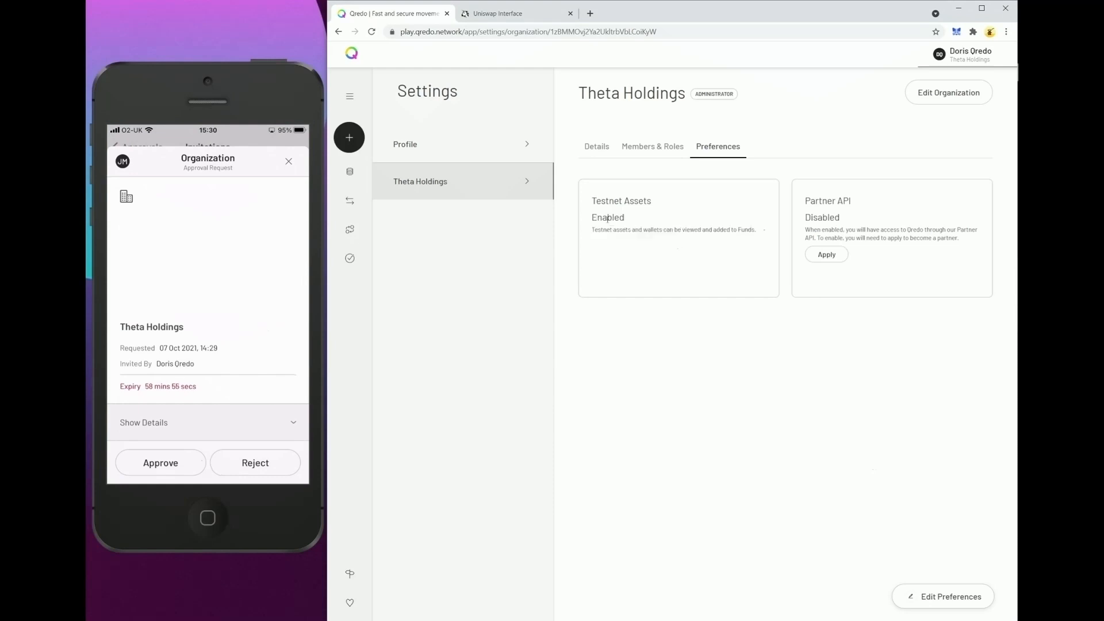
Review the organization's members and all their role columns.
click(648, 155)
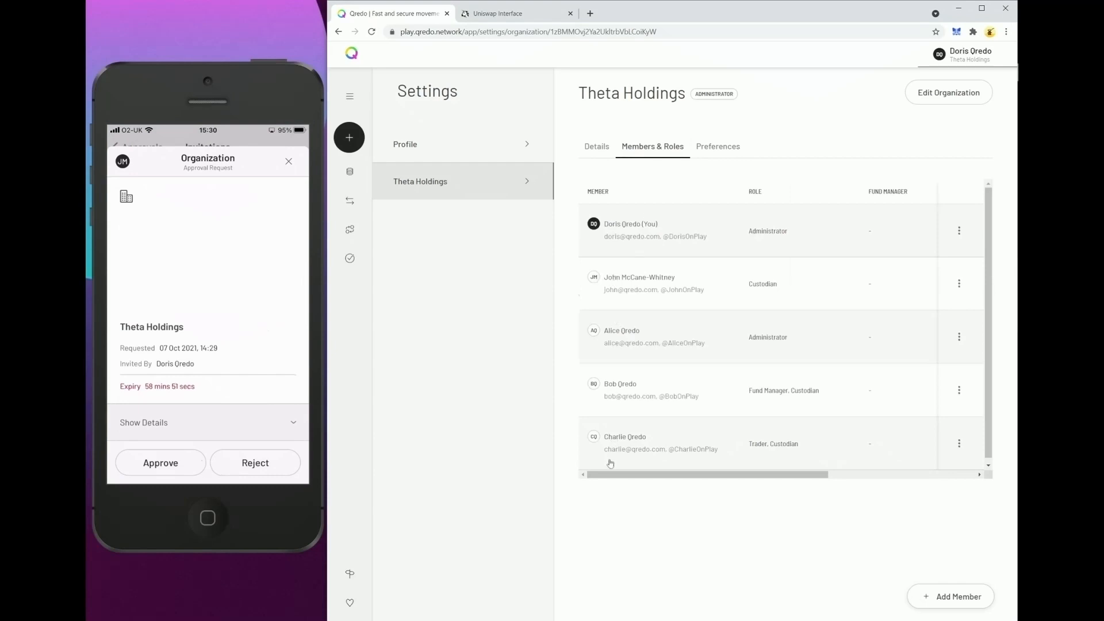
drag(608, 475, 831, 477)
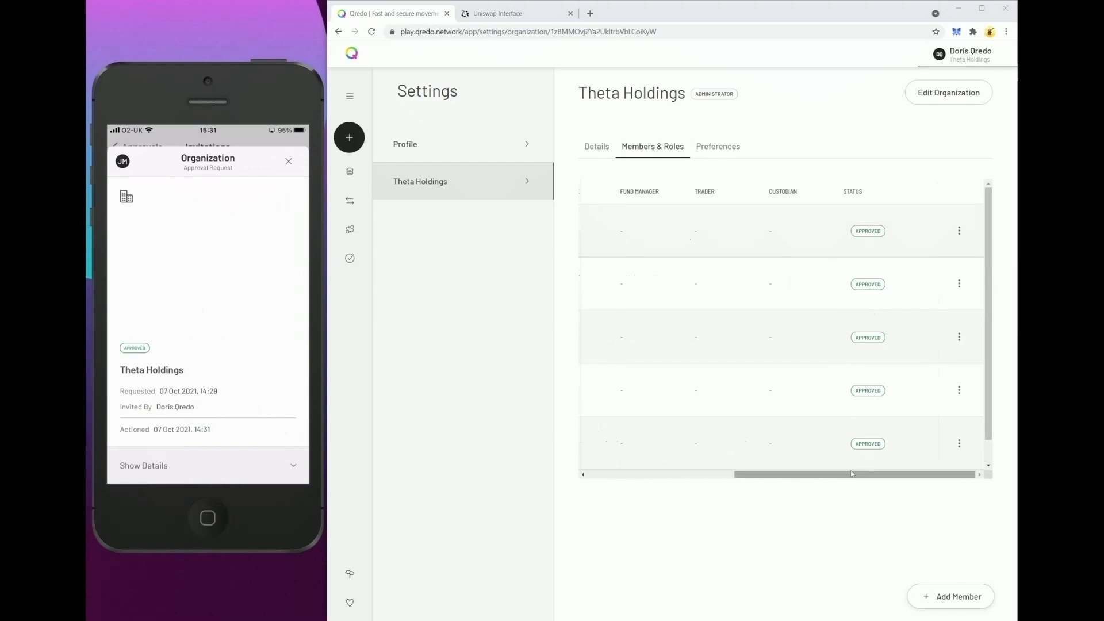
drag(812, 475, 659, 477)
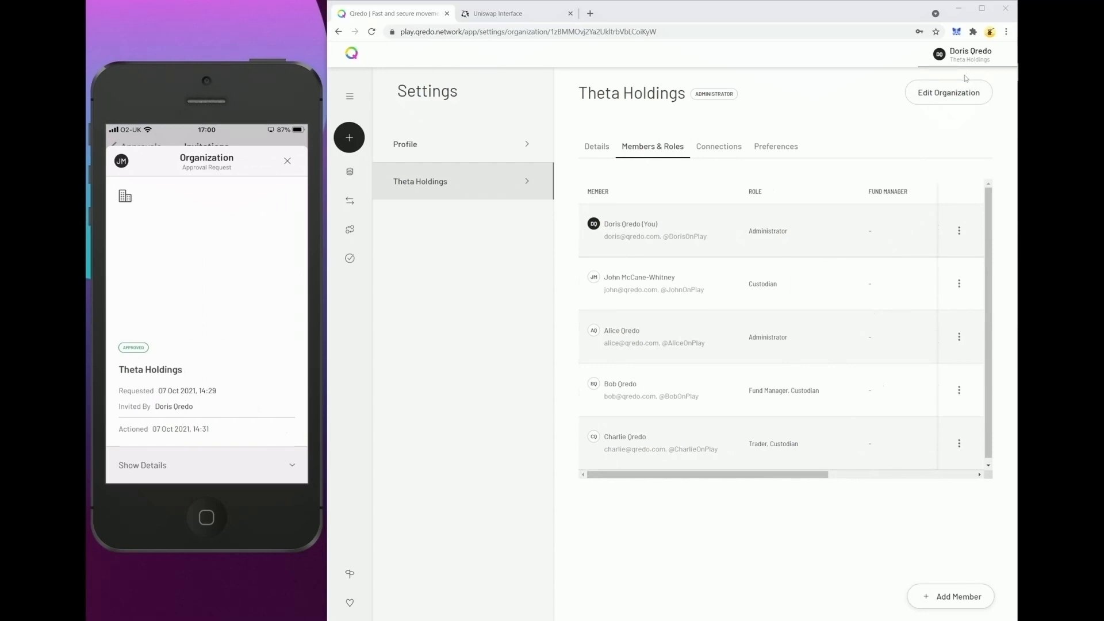
Start creating a fund in Holdings named DeFi Fund with the description Demo.
click(348, 176)
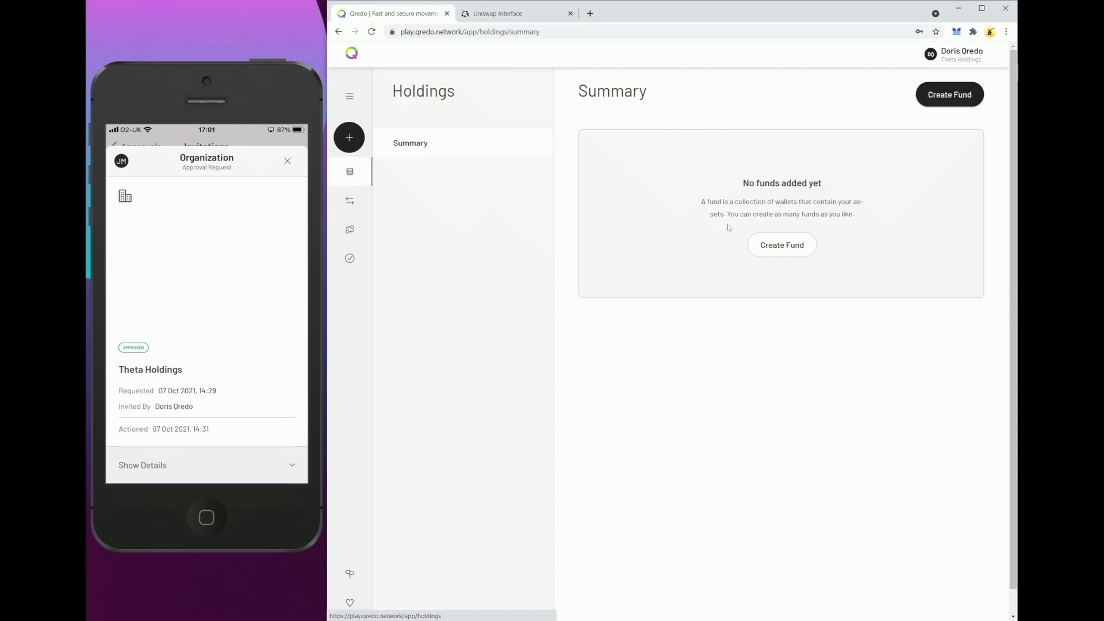
click(782, 245)
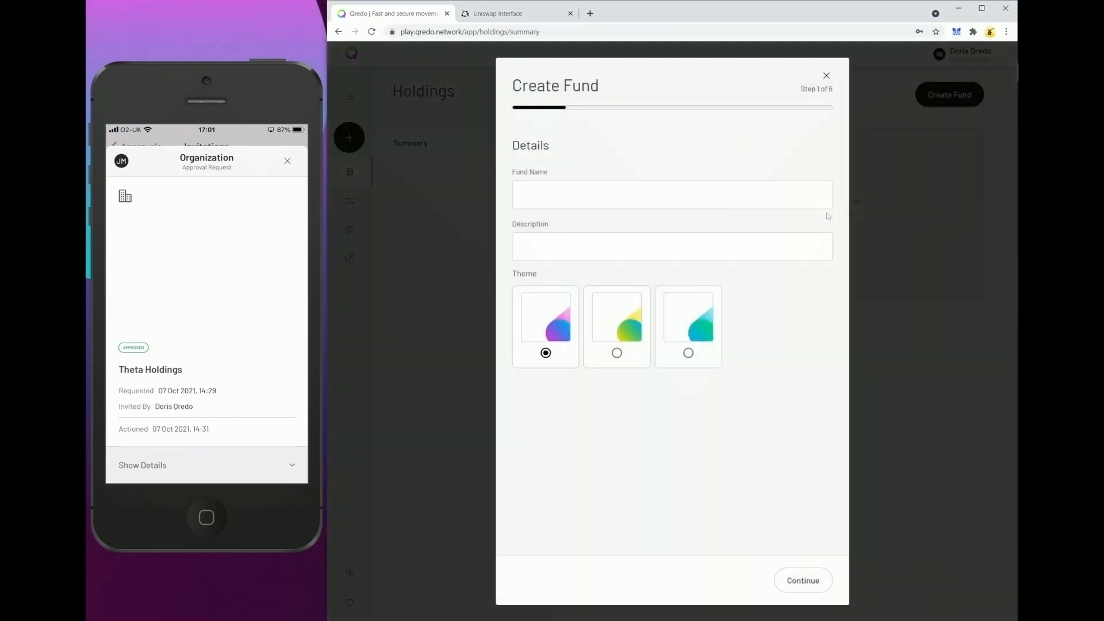
click(576, 193)
text(DeFi)
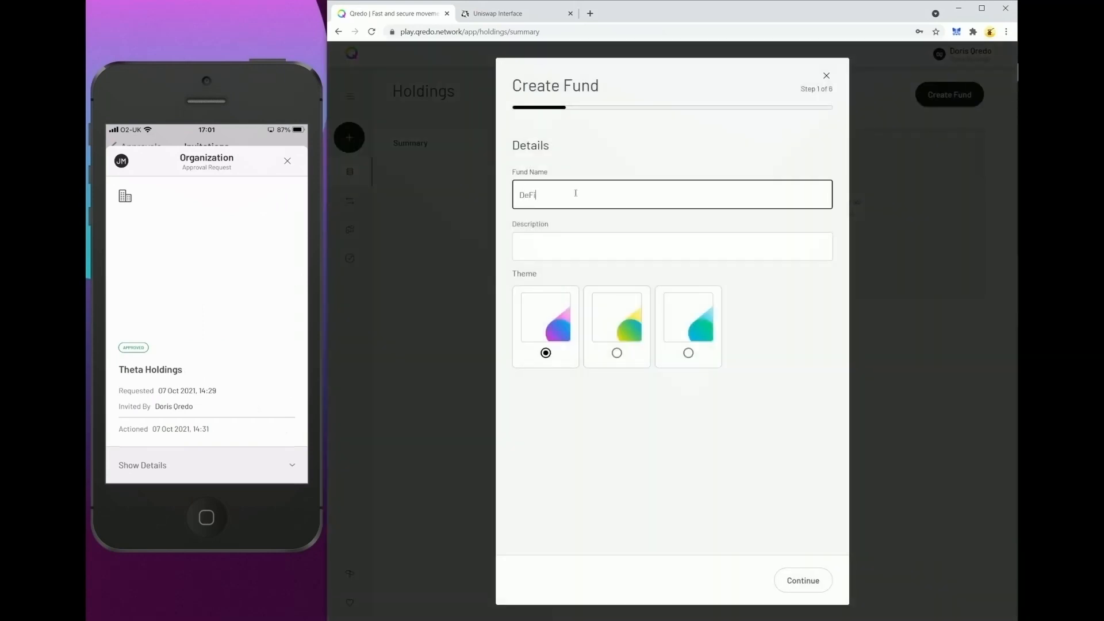
text( Fund)
click(569, 244)
text(Demo)
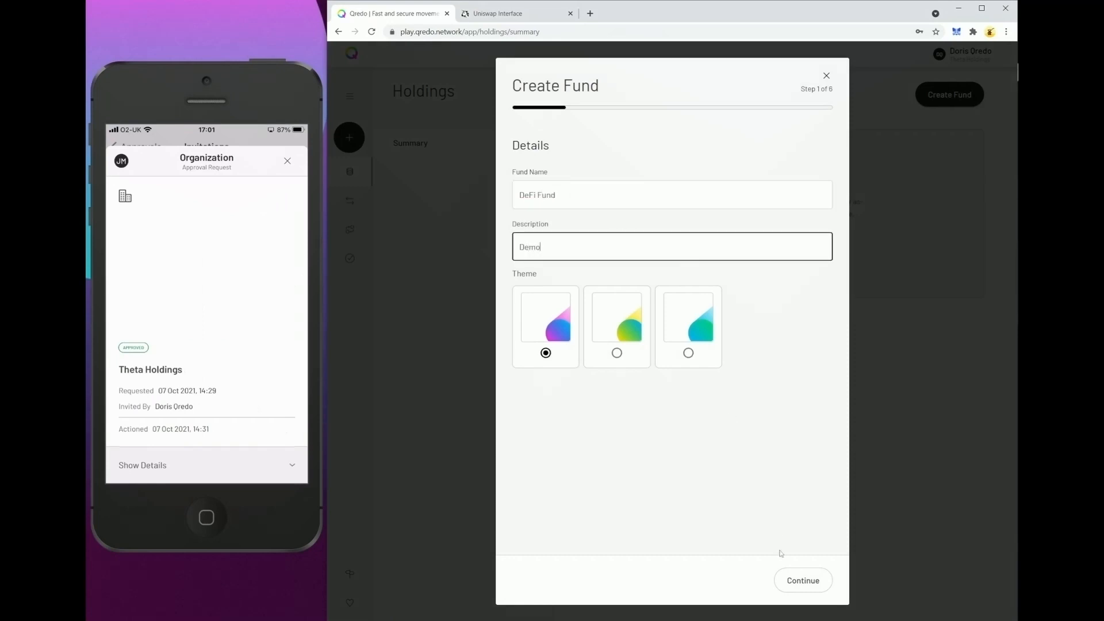
click(794, 582)
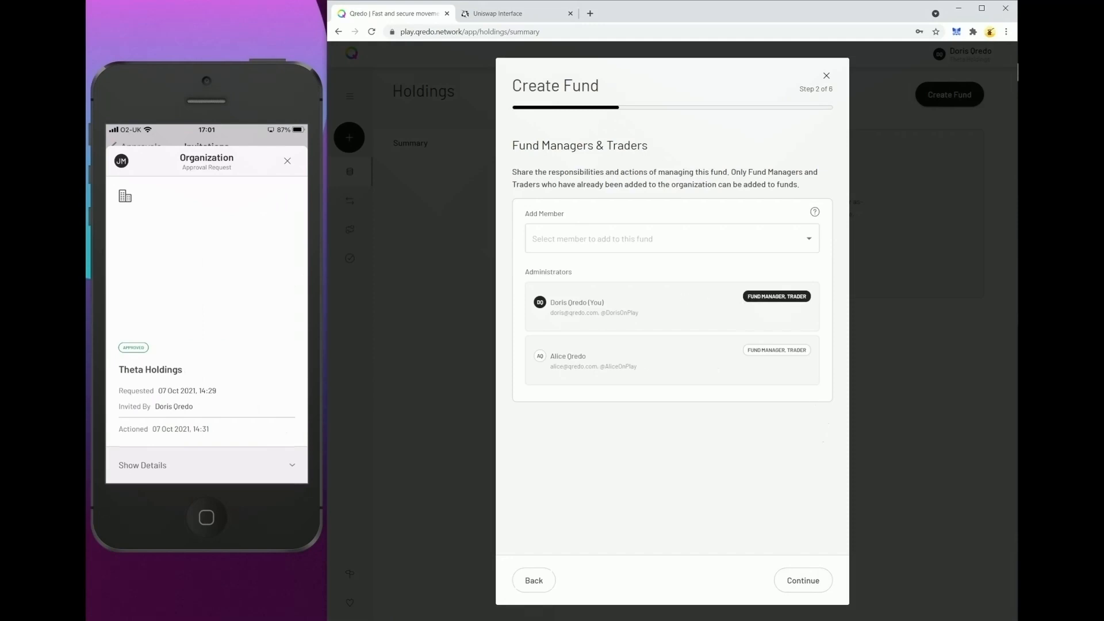
Add the organization's fund manager member and trader member to the fund, then continue.
click(809, 240)
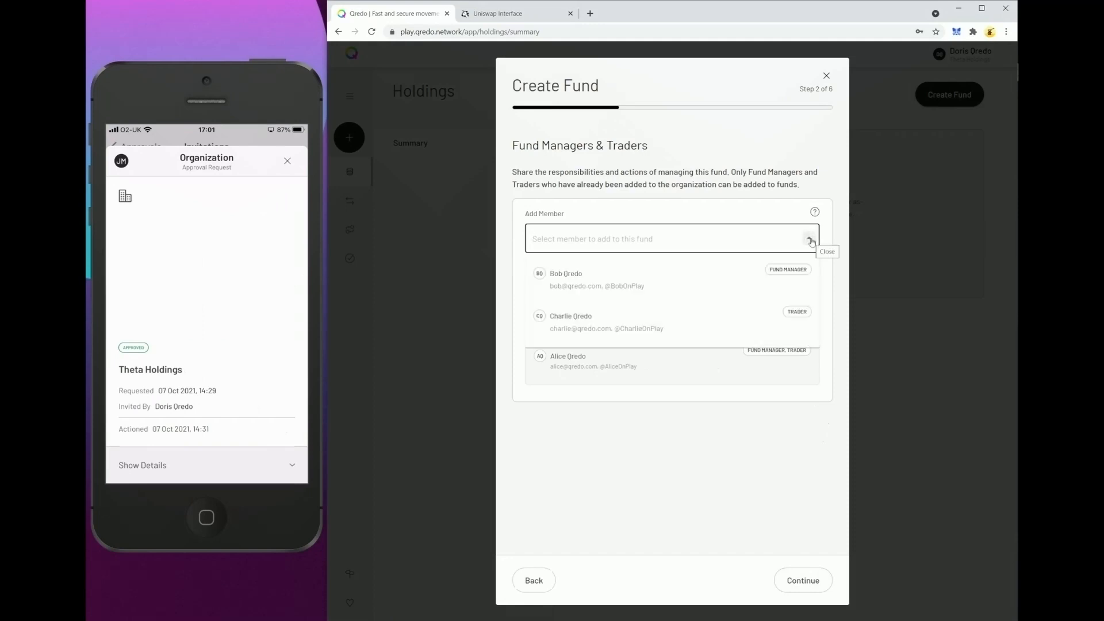
click(736, 285)
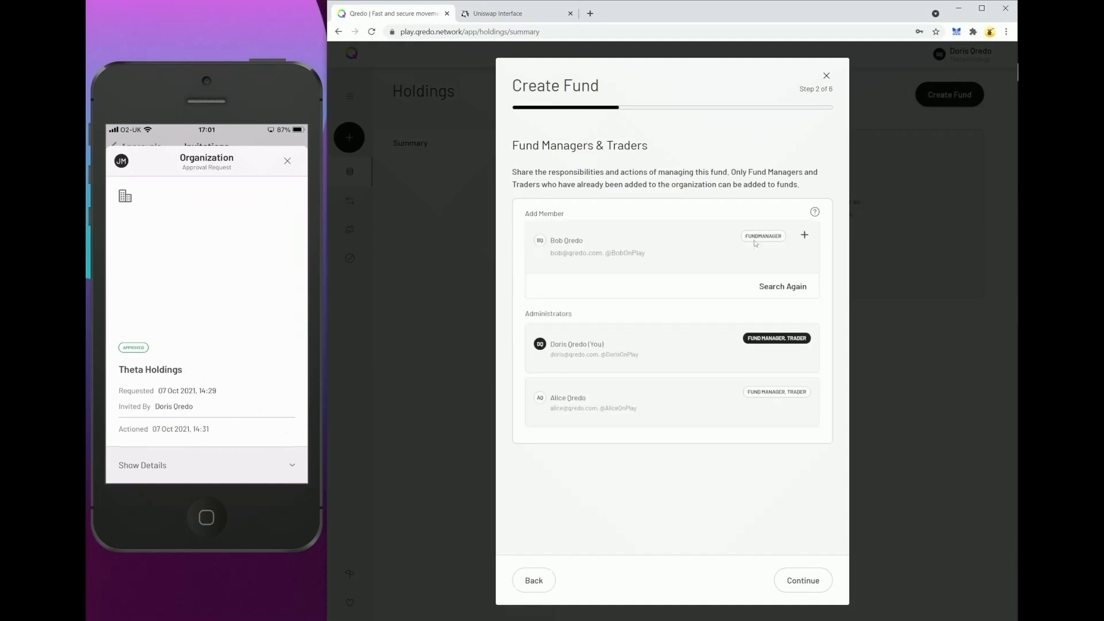
click(806, 235)
click(806, 239)
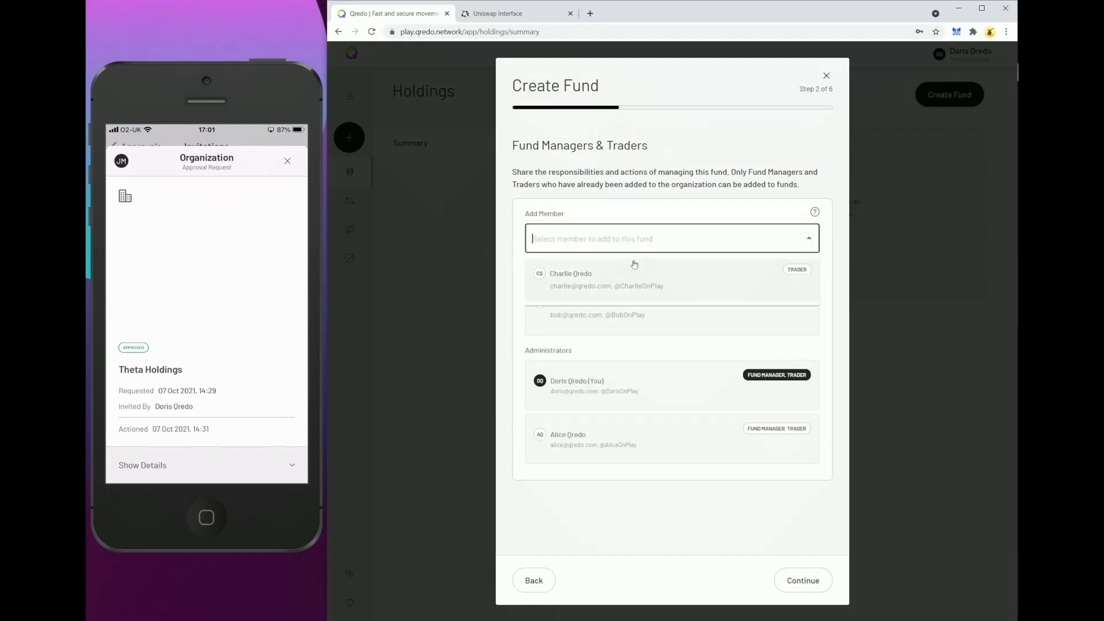
click(807, 262)
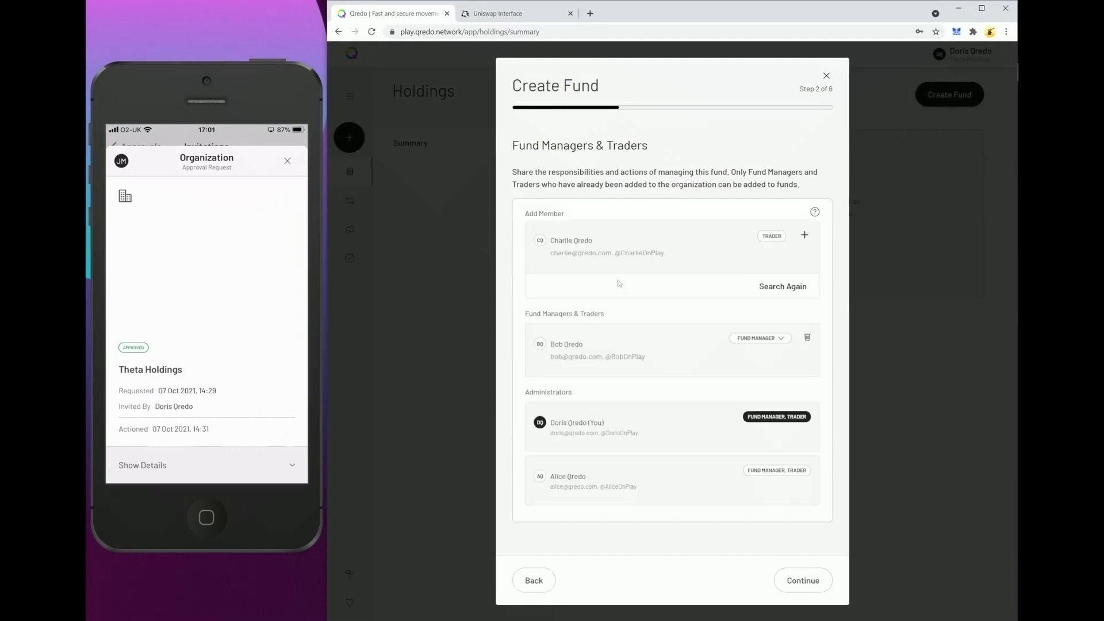
click(806, 237)
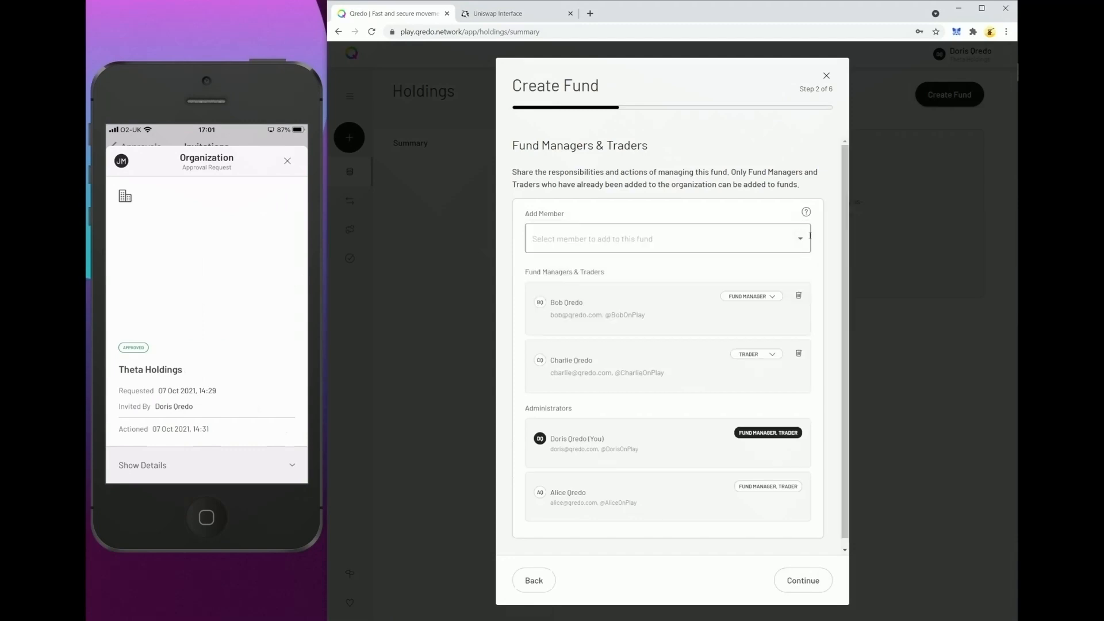
click(807, 582)
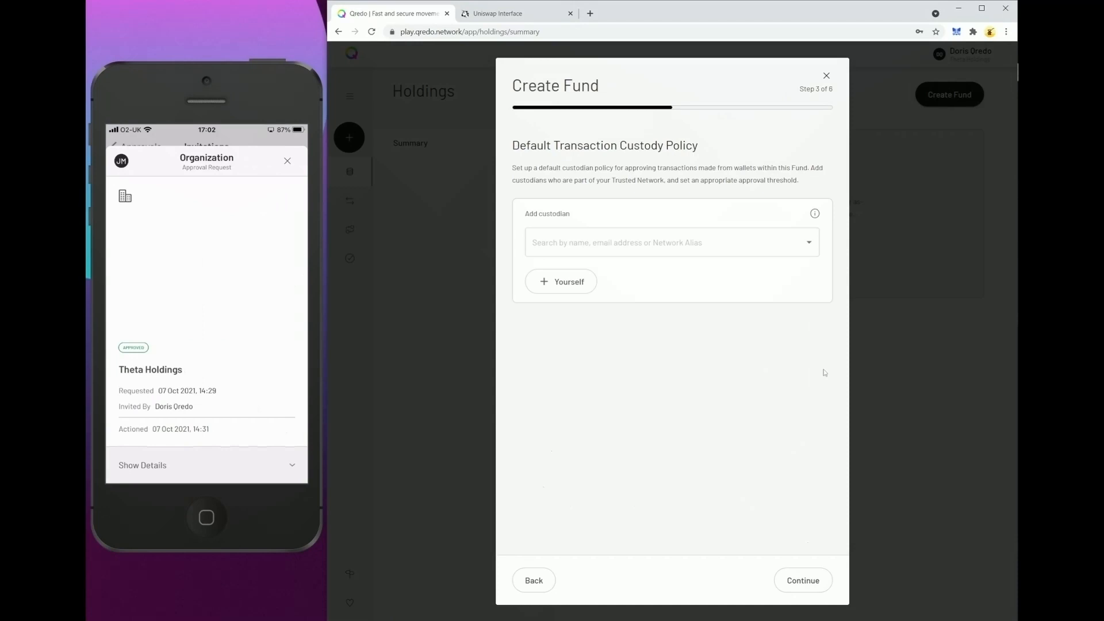
Add all four custodian members to the fund's default transaction custody policy.
click(811, 242)
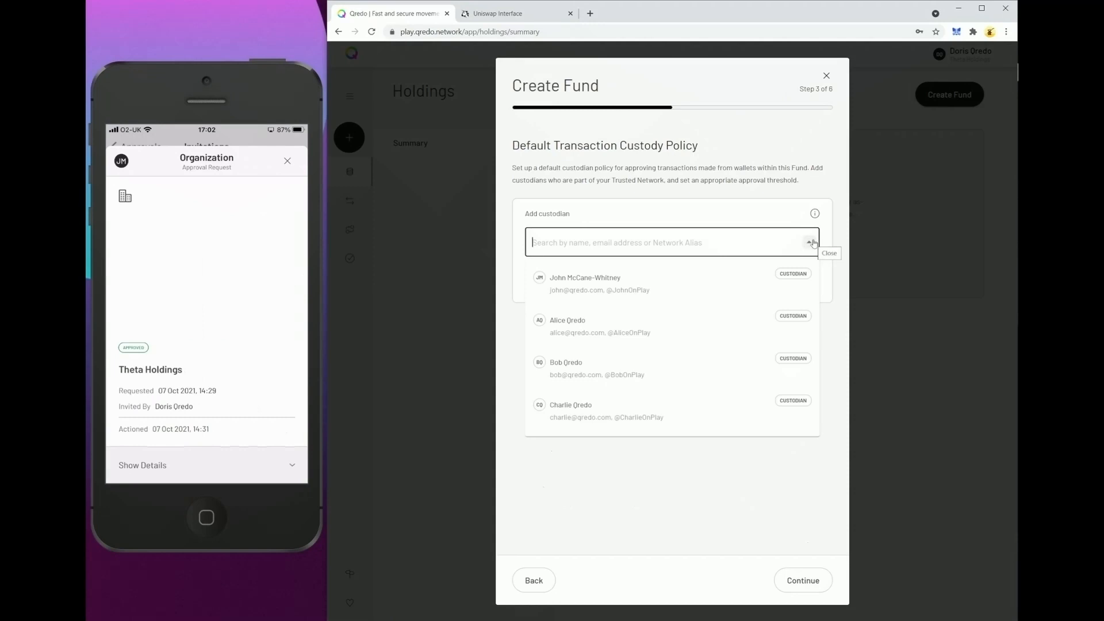
click(740, 275)
click(811, 244)
click(701, 319)
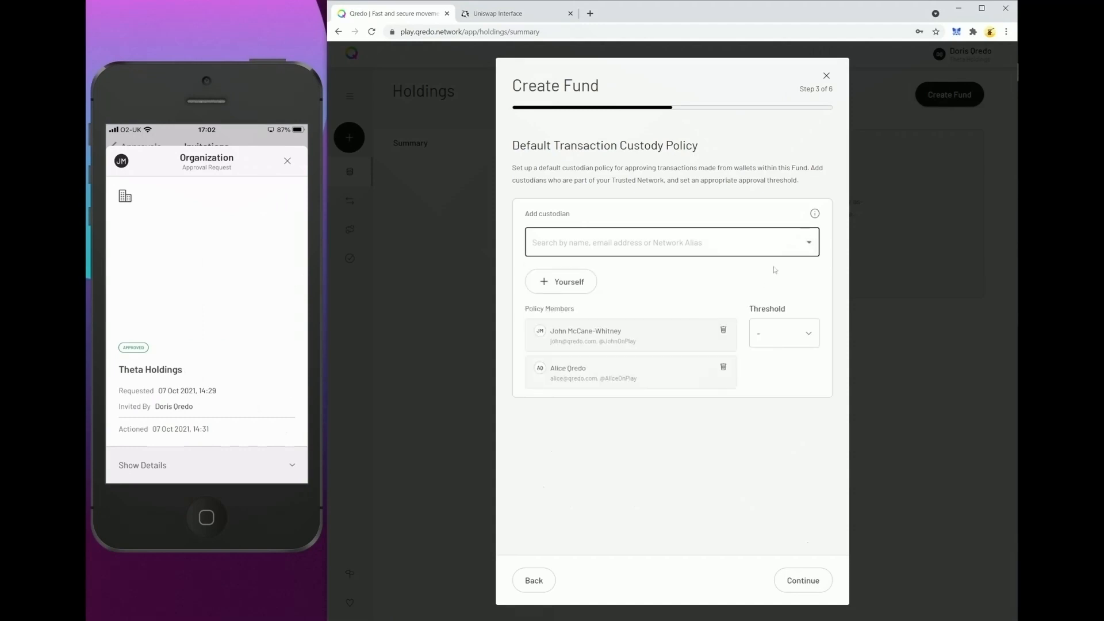
click(809, 244)
click(665, 373)
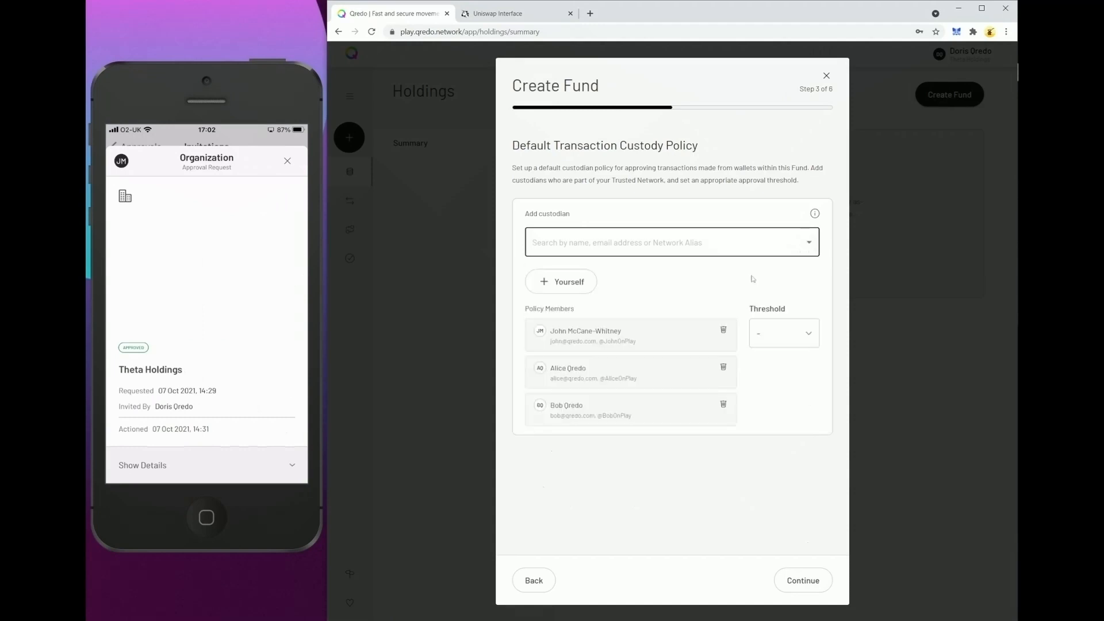
click(809, 243)
click(650, 409)
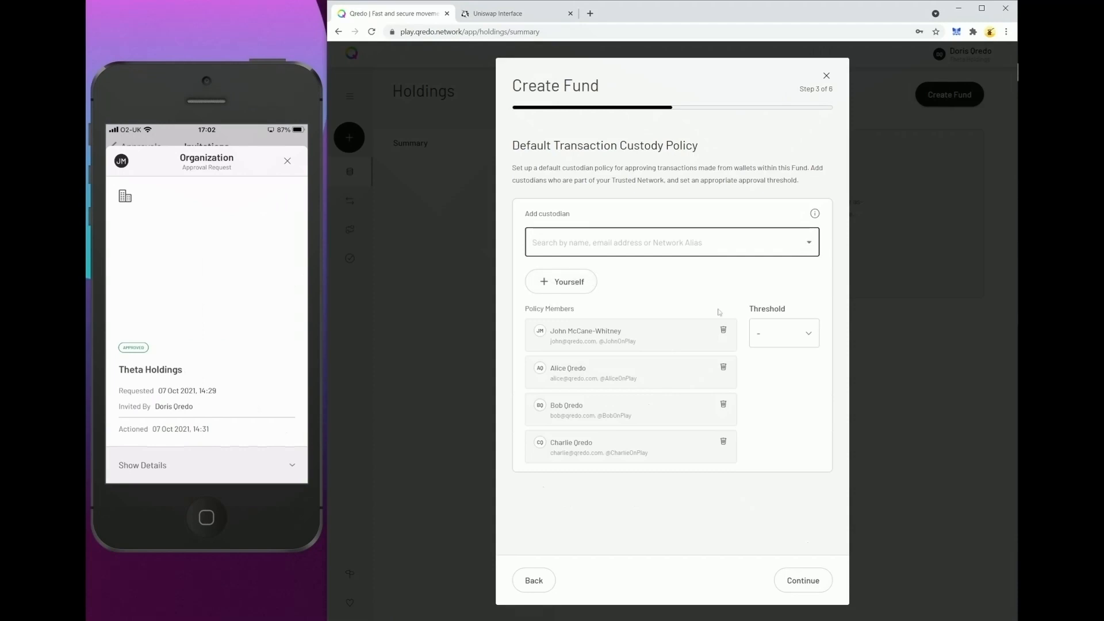
Set the transaction policy approval threshold to 1 of 4 and continue.
click(778, 332)
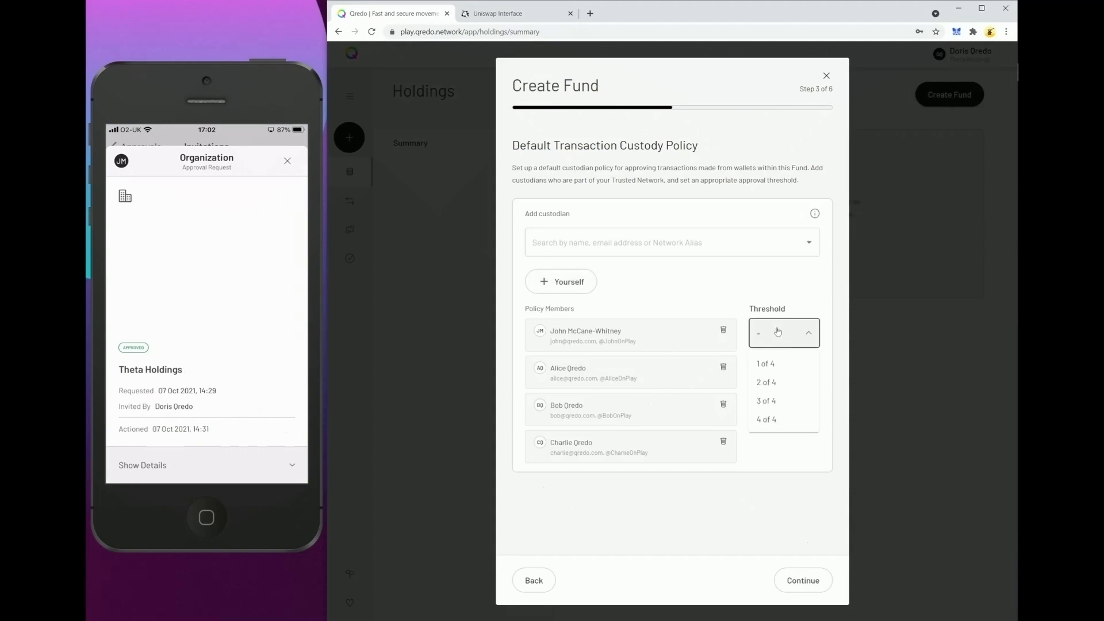
click(773, 366)
click(814, 582)
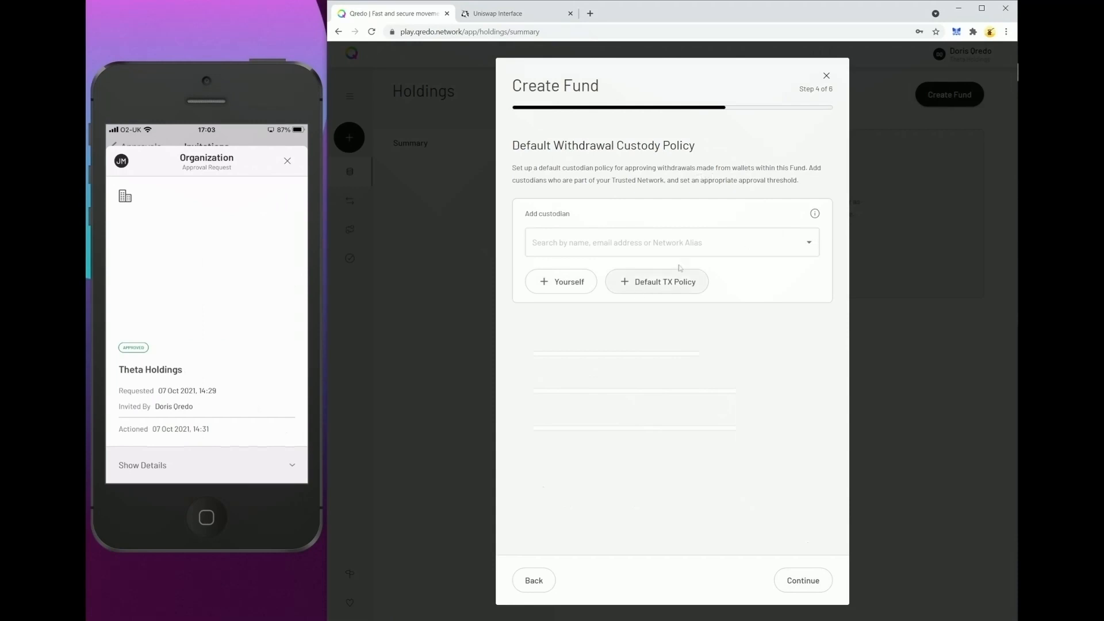
Reuse the default transaction policy for the withdrawal custody policy and continue.
click(668, 281)
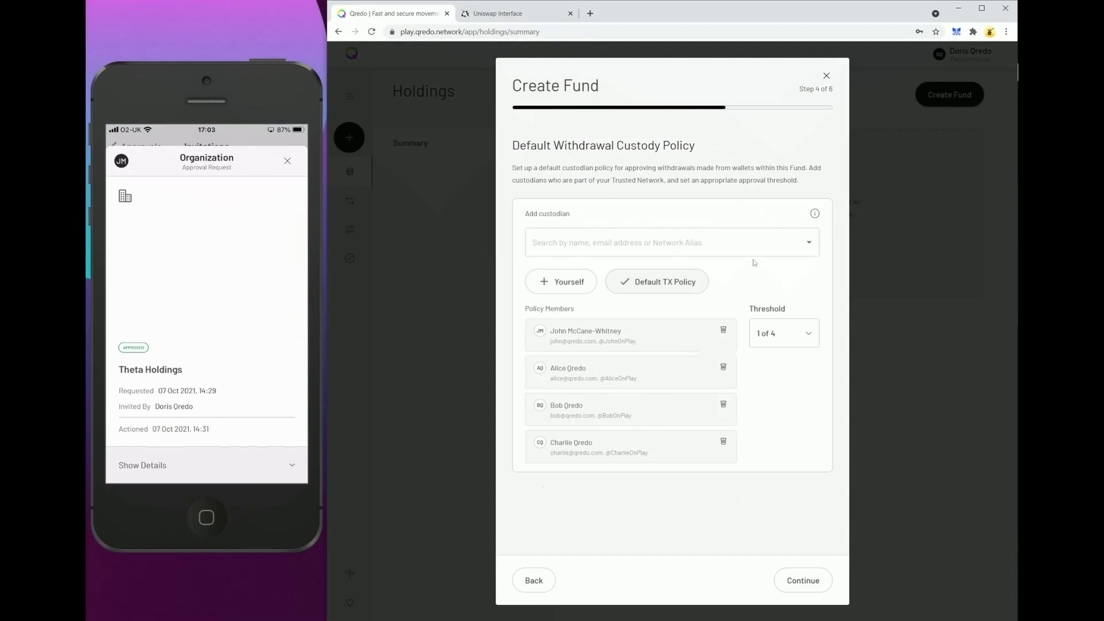
click(804, 581)
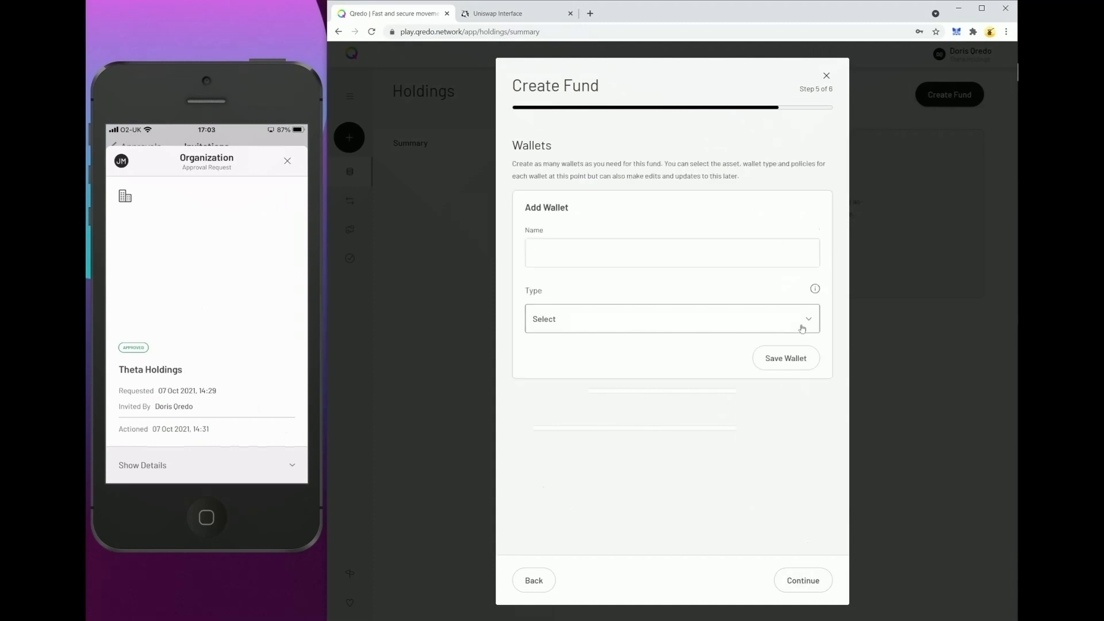
Name a new wallet MMI DeFi Wallet and set its type to Connected.
click(616, 253)
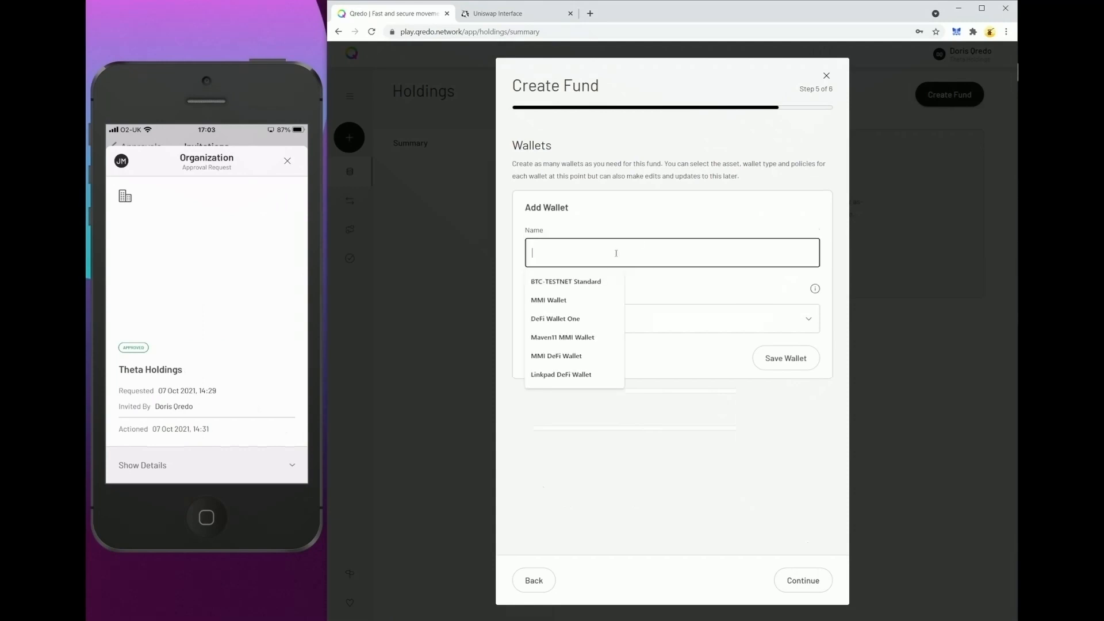
text(MMI D)
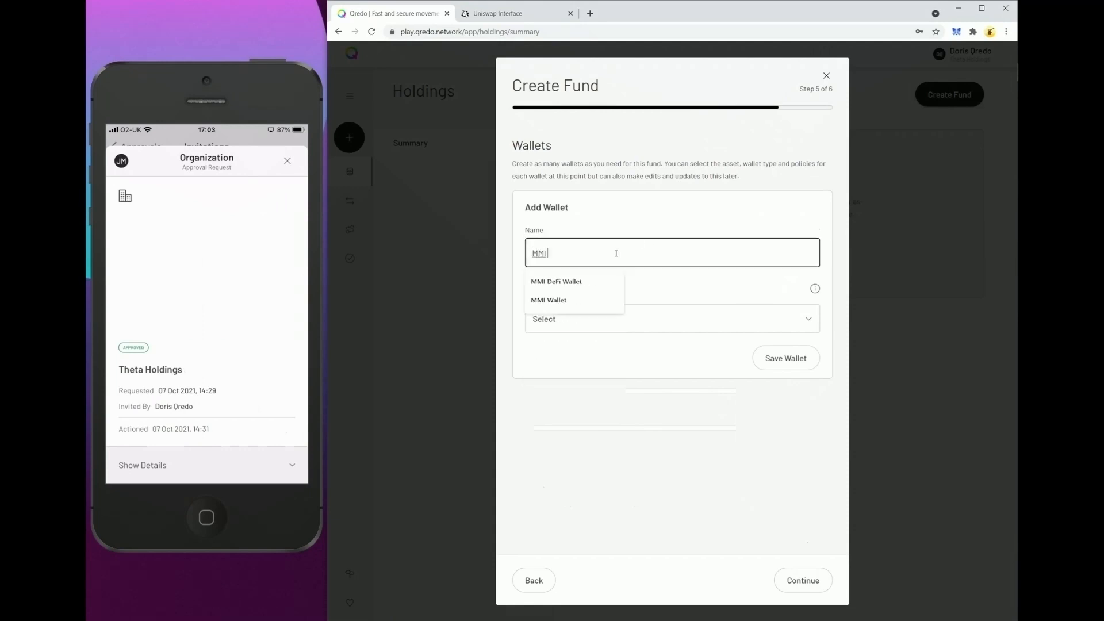
click(601, 276)
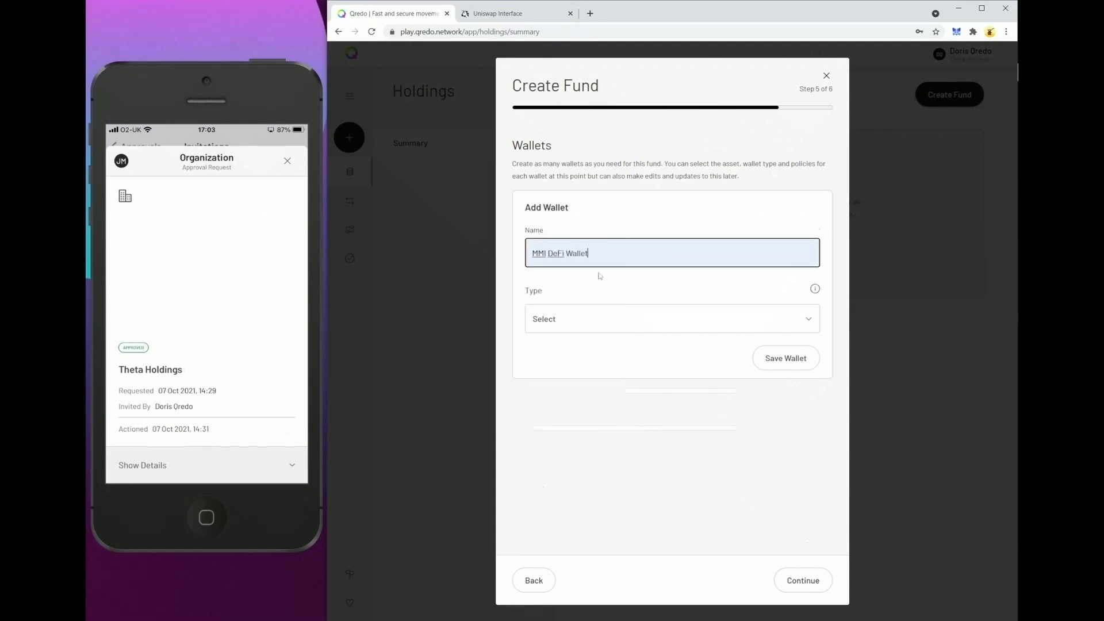
click(807, 320)
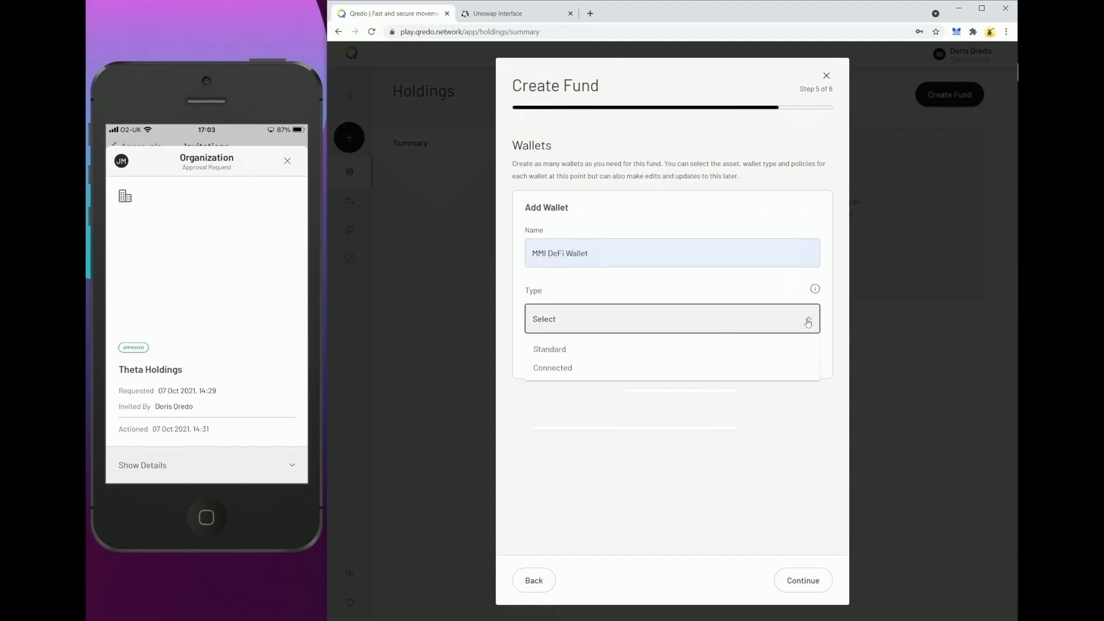
click(683, 368)
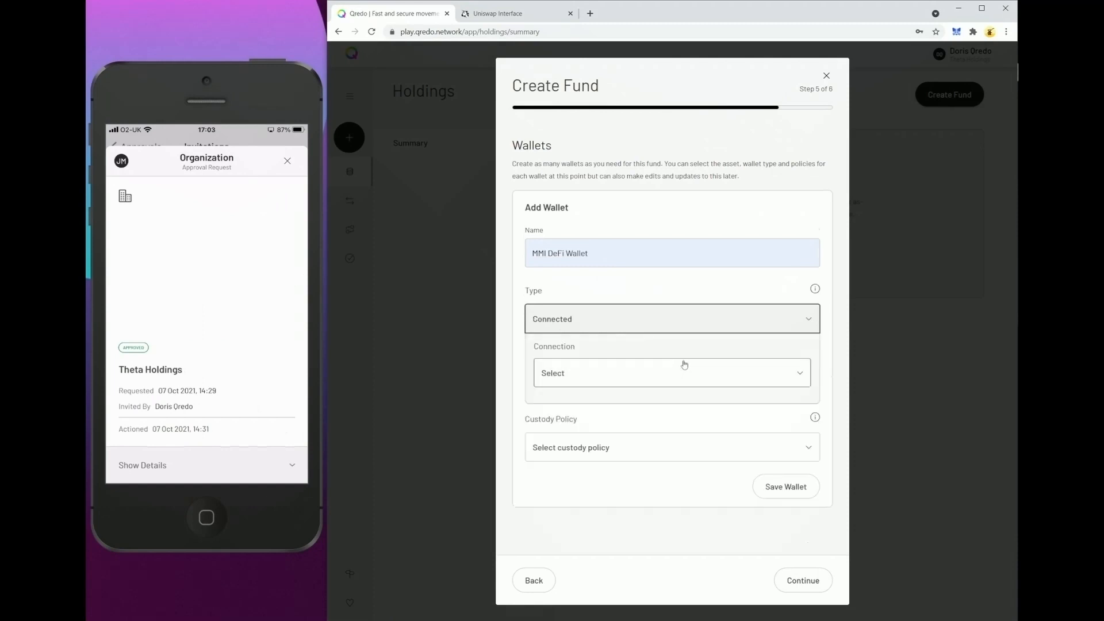
Set the wallet's connection to Metamask Institutional - Ropsten Testnet and its custody policy to Inherit From Transaction.
click(667, 376)
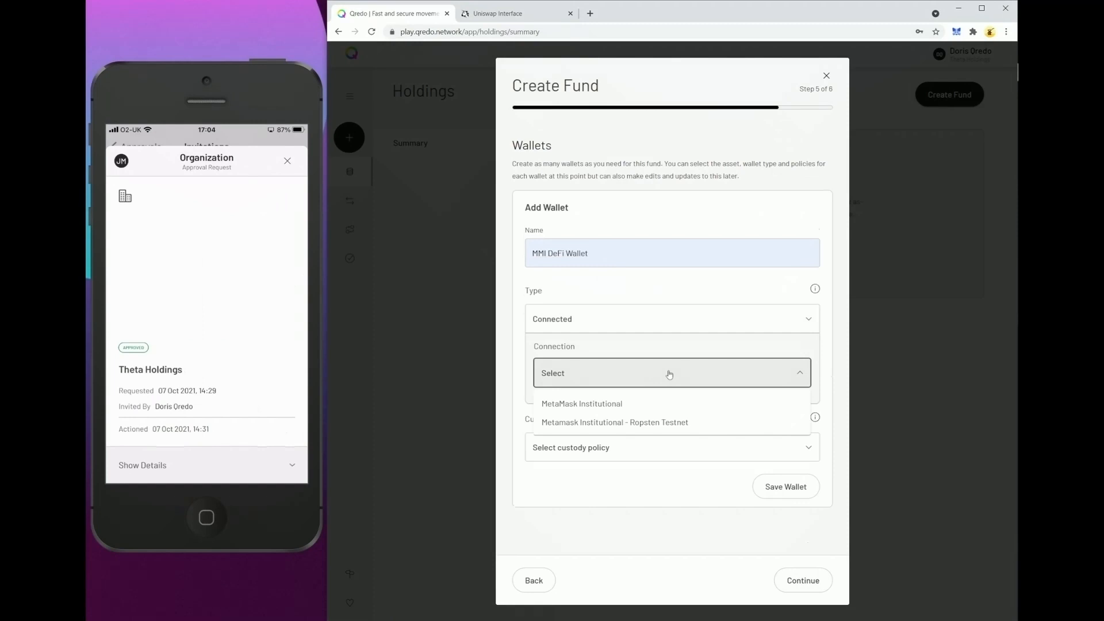
click(670, 423)
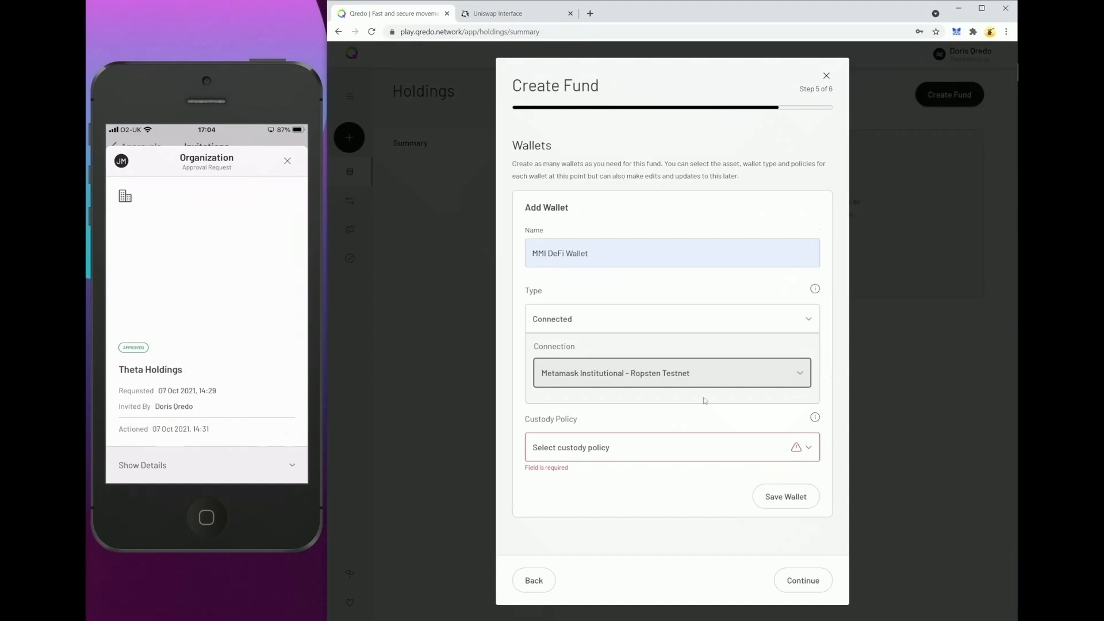
click(648, 452)
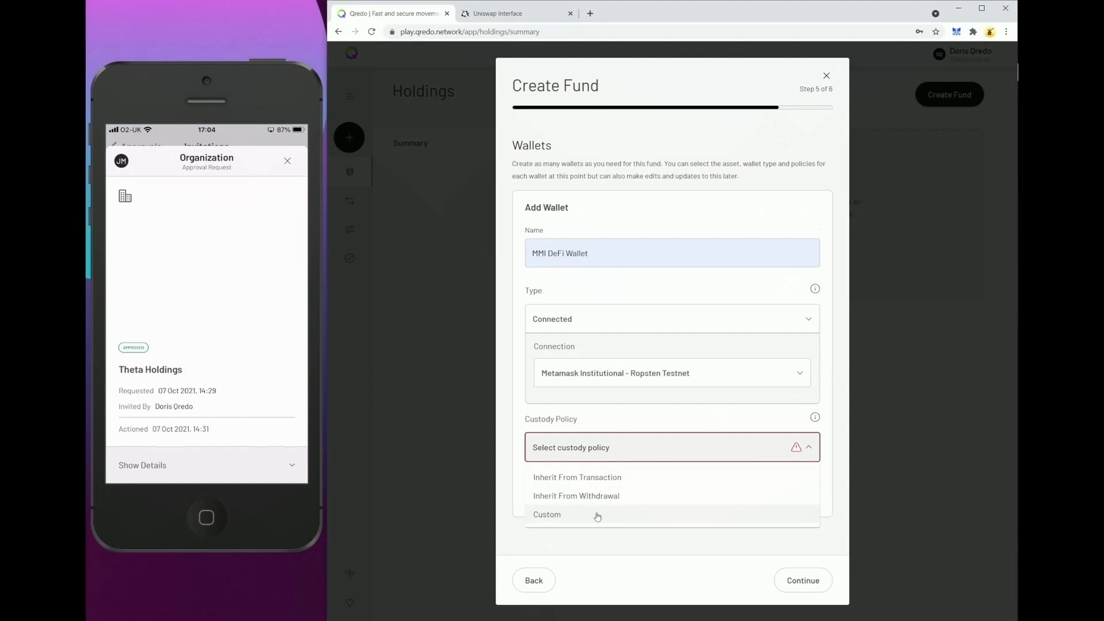
click(597, 478)
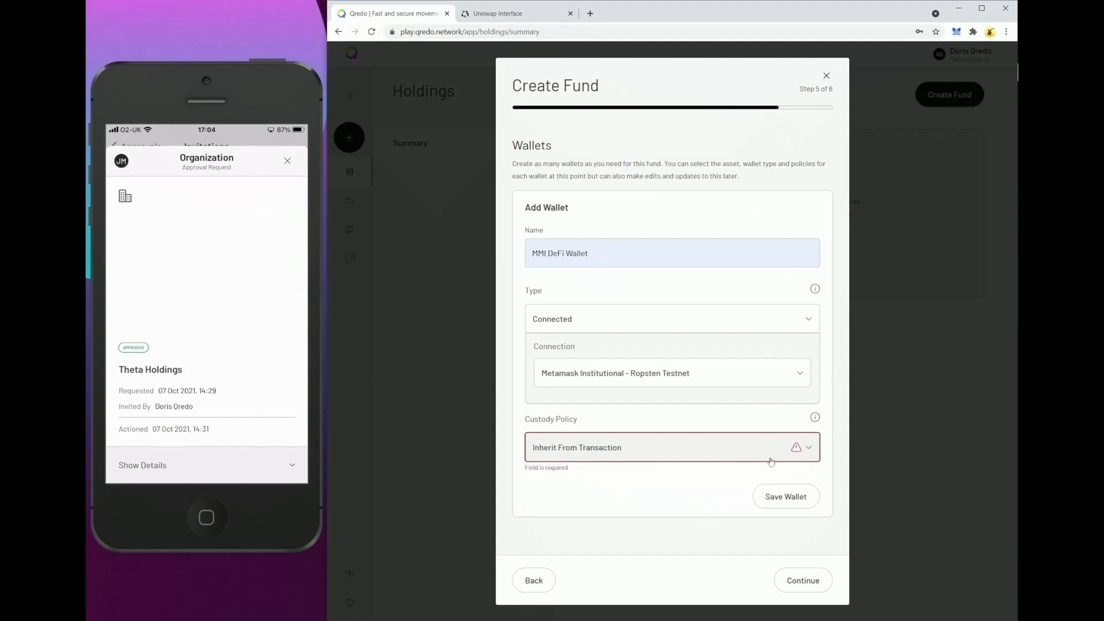
Save the MMI DeFi Wallet, continue to the review page and create the DeFi Fund.
click(786, 498)
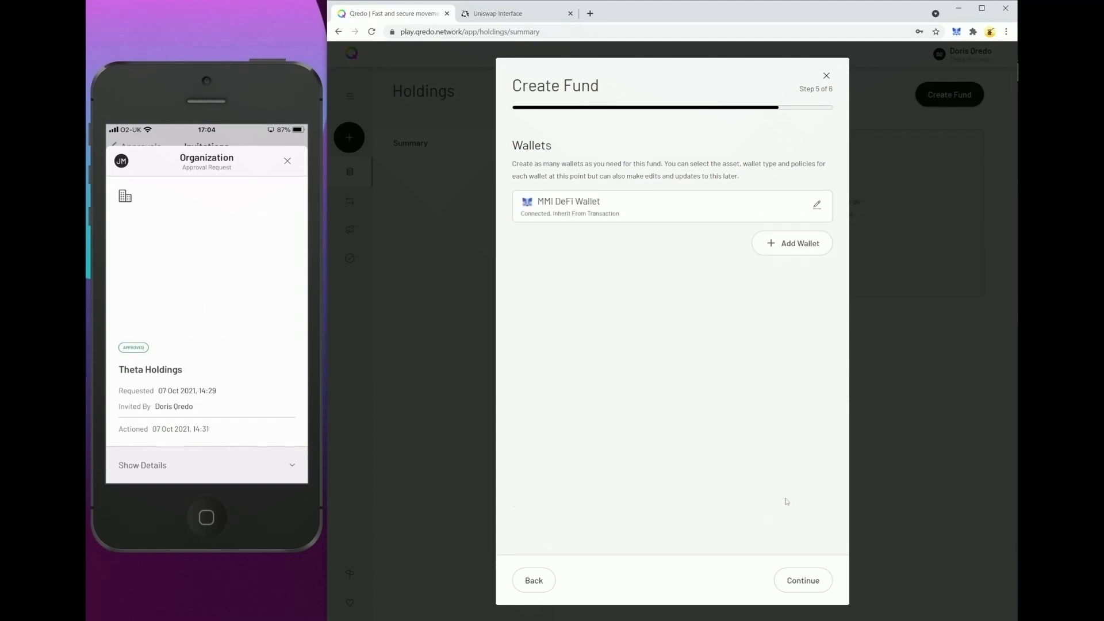
click(797, 585)
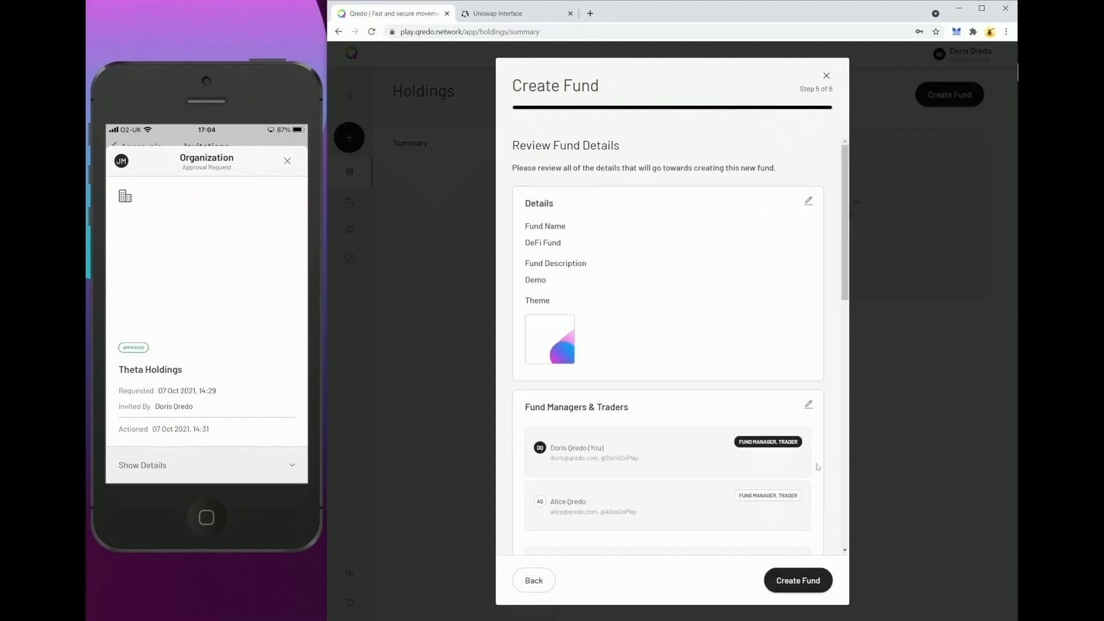
click(791, 580)
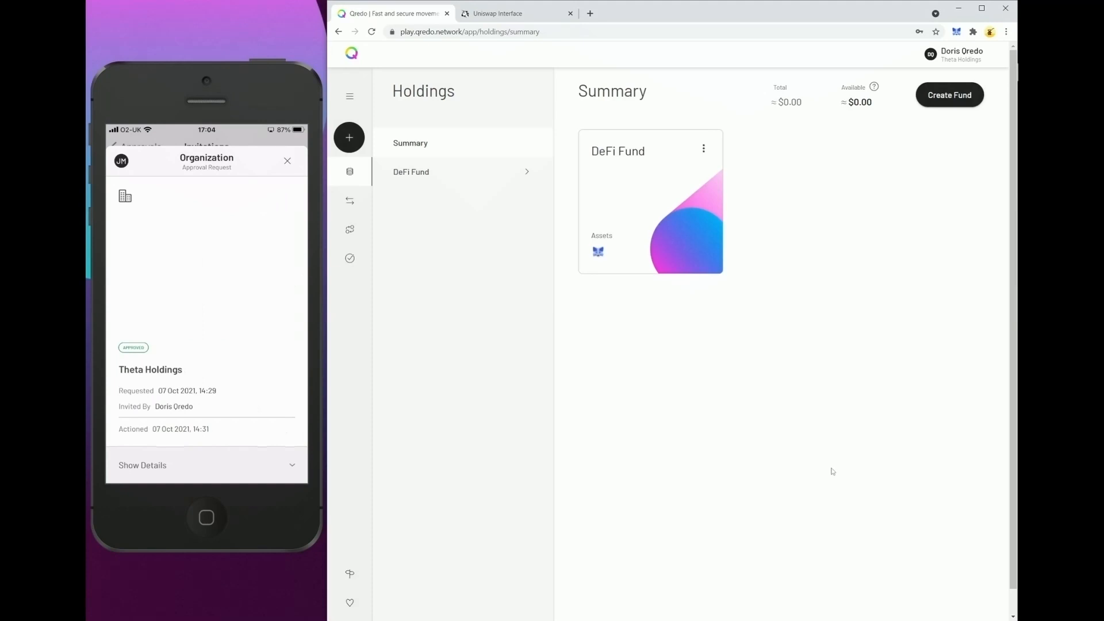
Connect the organization to MetaMask Institutional from the MMI DeFi Wallet's connection settings, adding the MMI DeFi Wallet account.
click(424, 174)
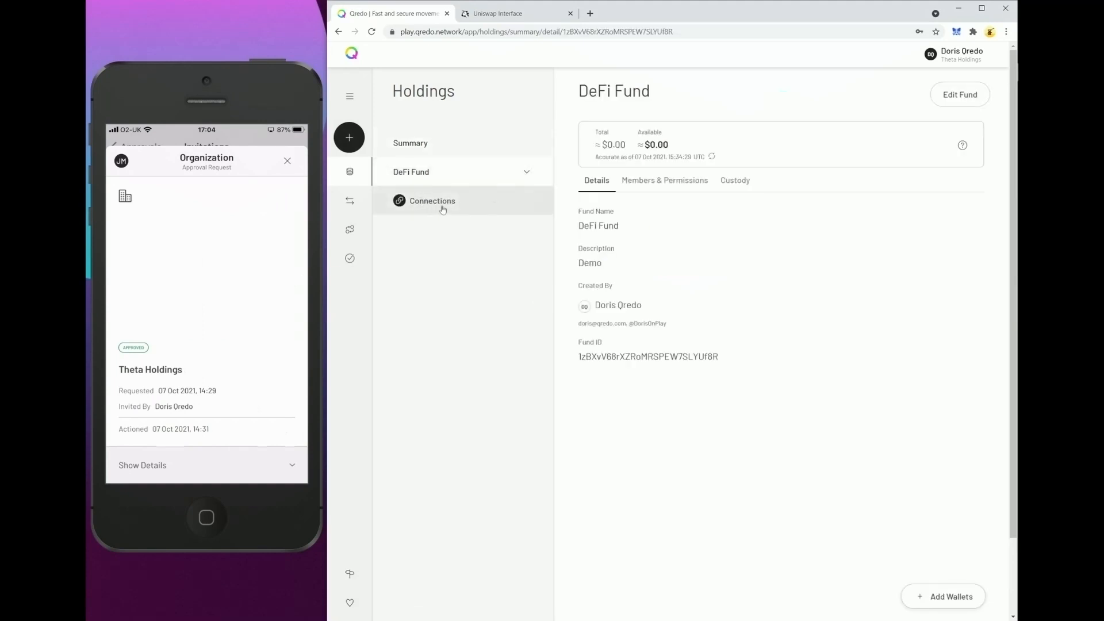
click(443, 210)
click(446, 240)
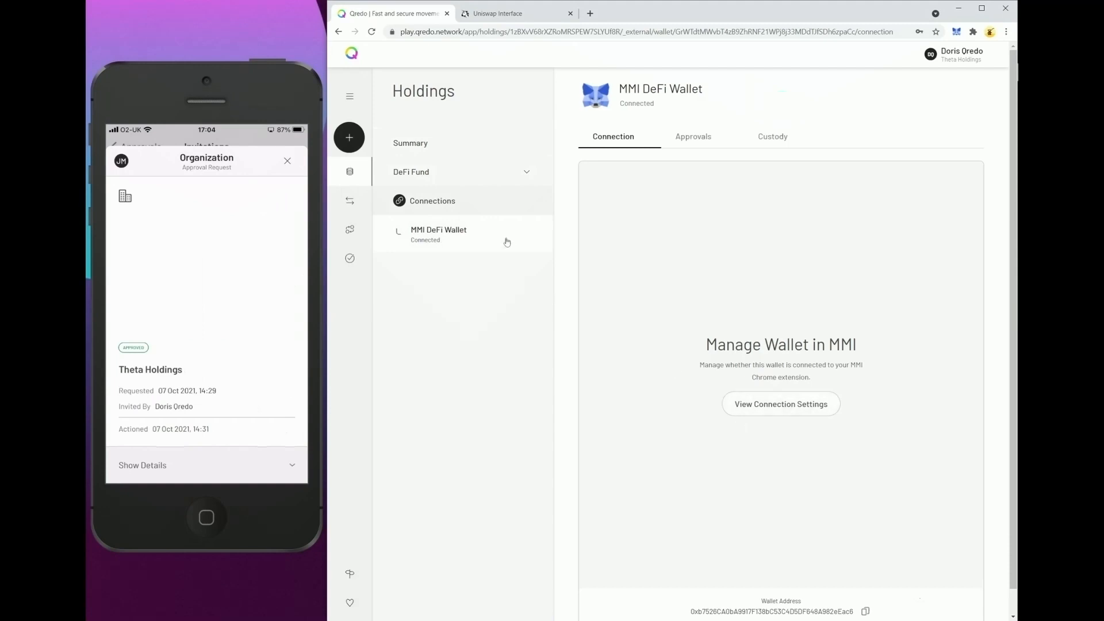
click(777, 405)
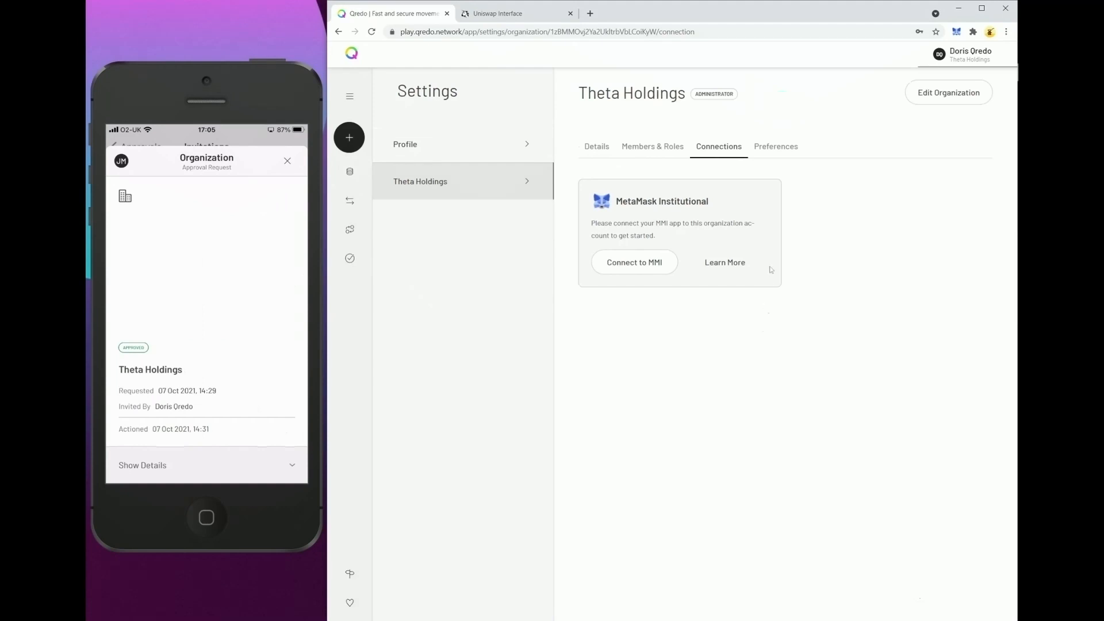
click(645, 264)
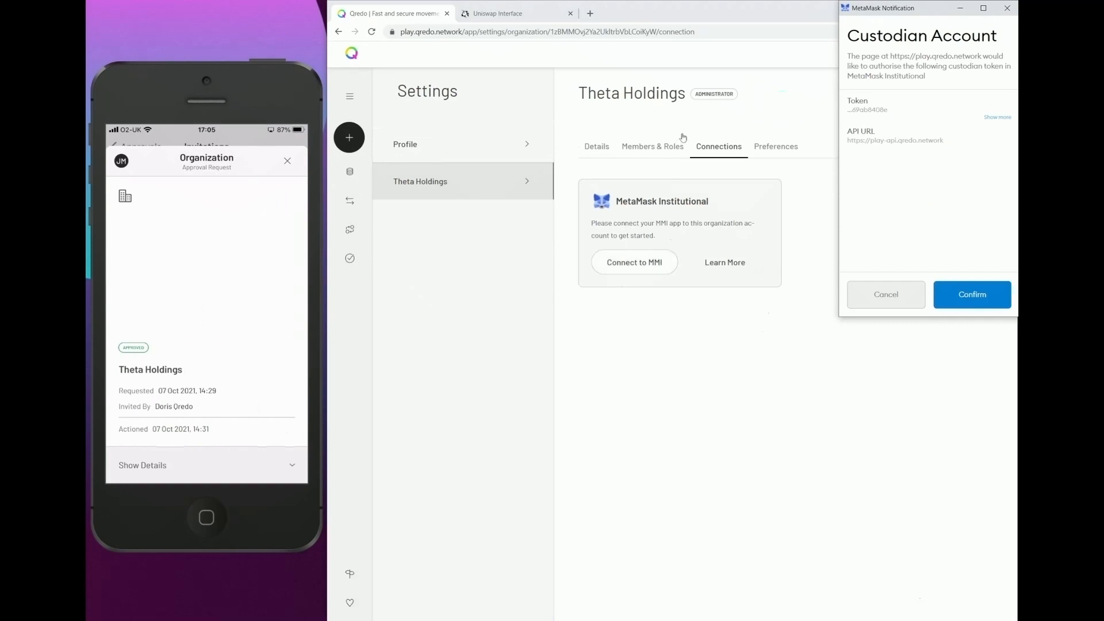
click(959, 295)
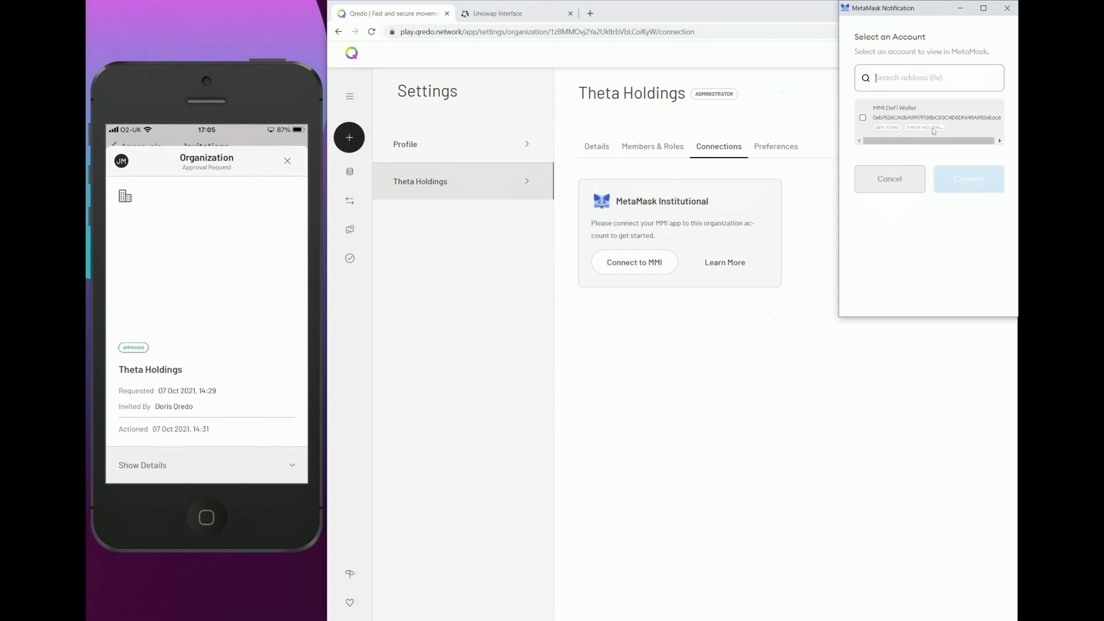
click(863, 118)
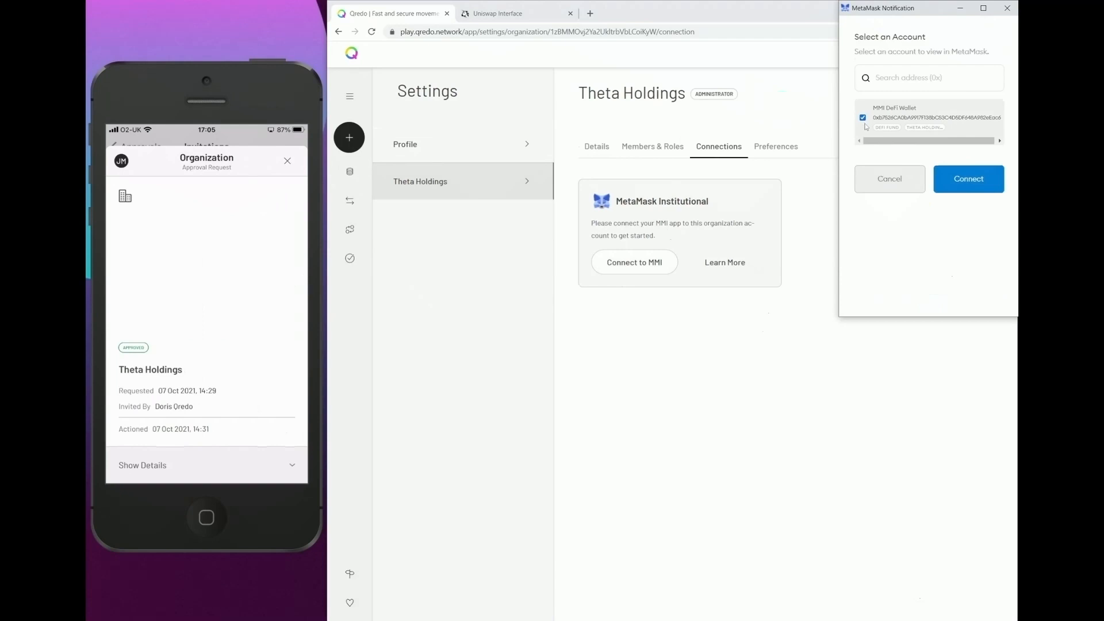
click(970, 180)
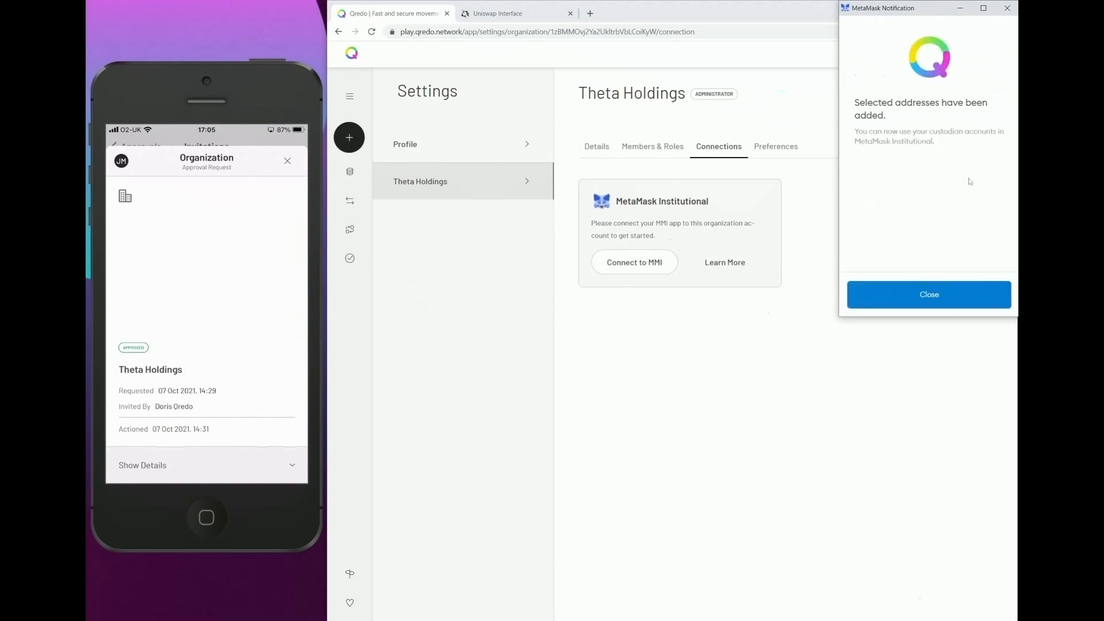
click(935, 299)
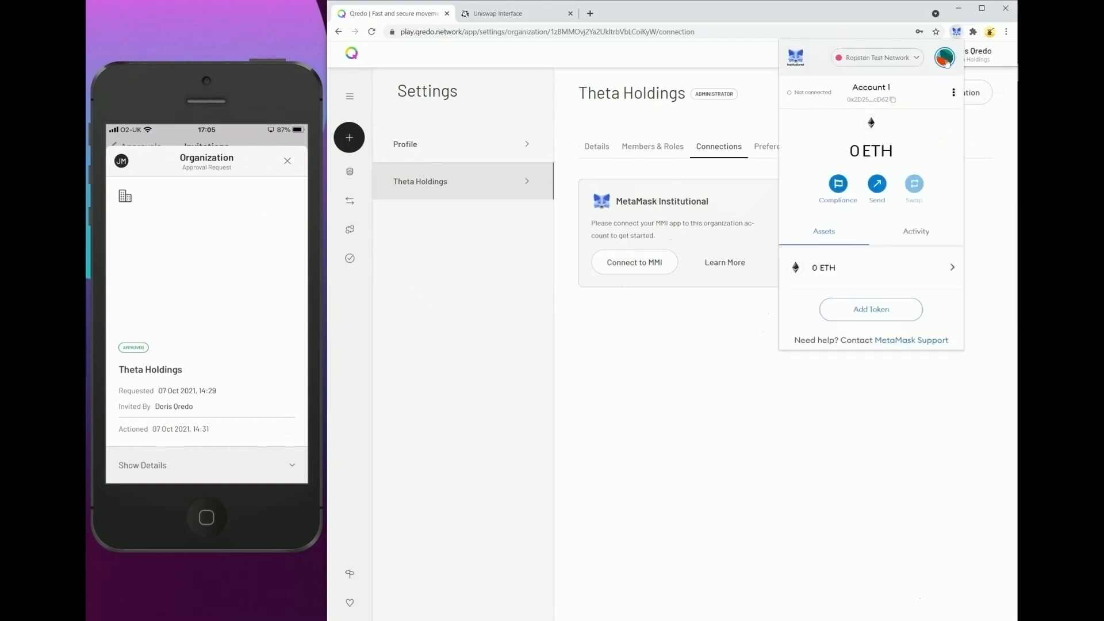
Switch MetaMask to the MMI DeFi Wallet account and add the UNI token by pasting its contract address.
click(944, 59)
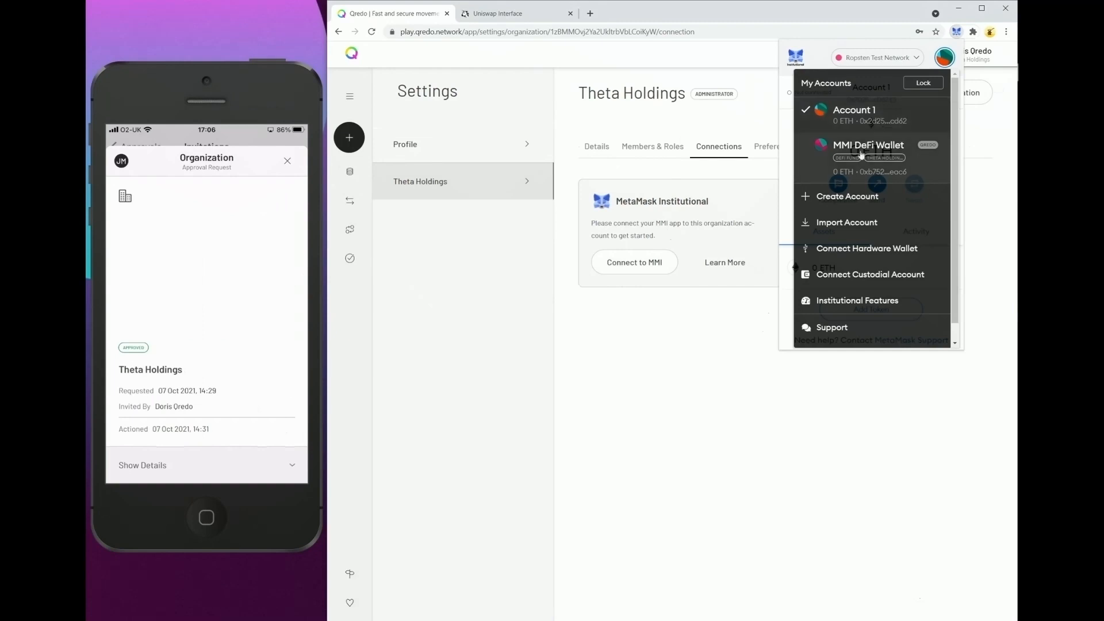
click(926, 156)
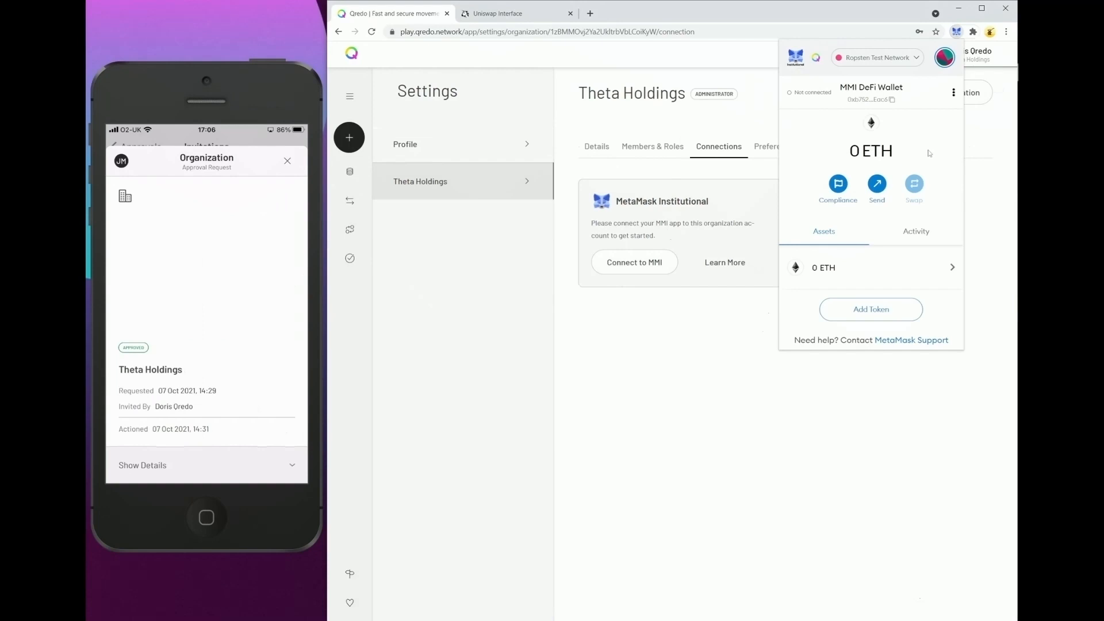
click(865, 311)
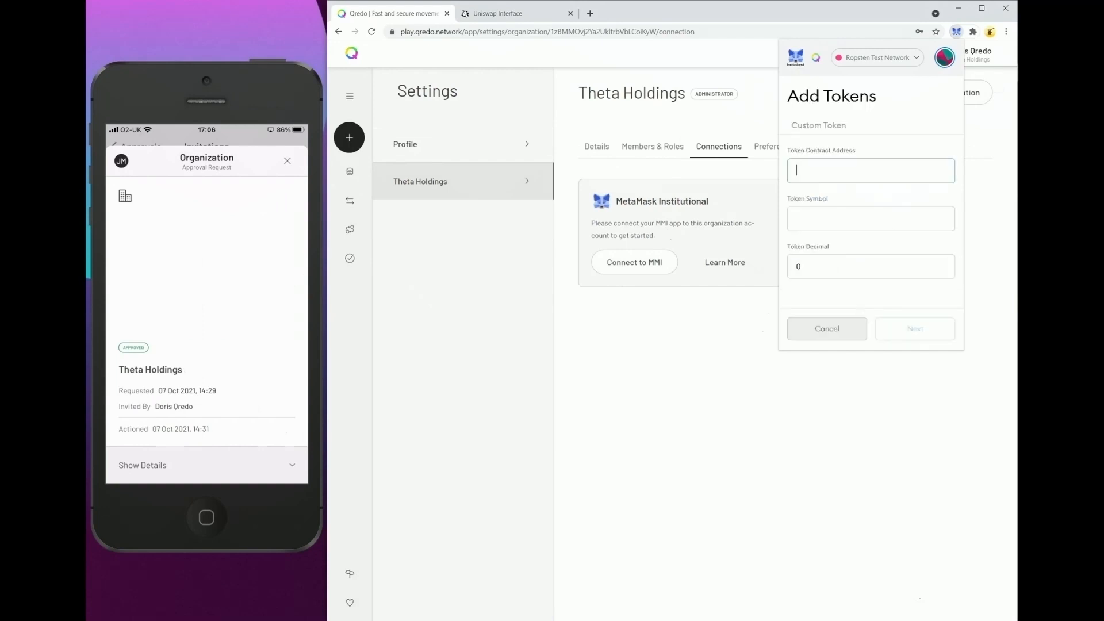
key(alt+Tab)
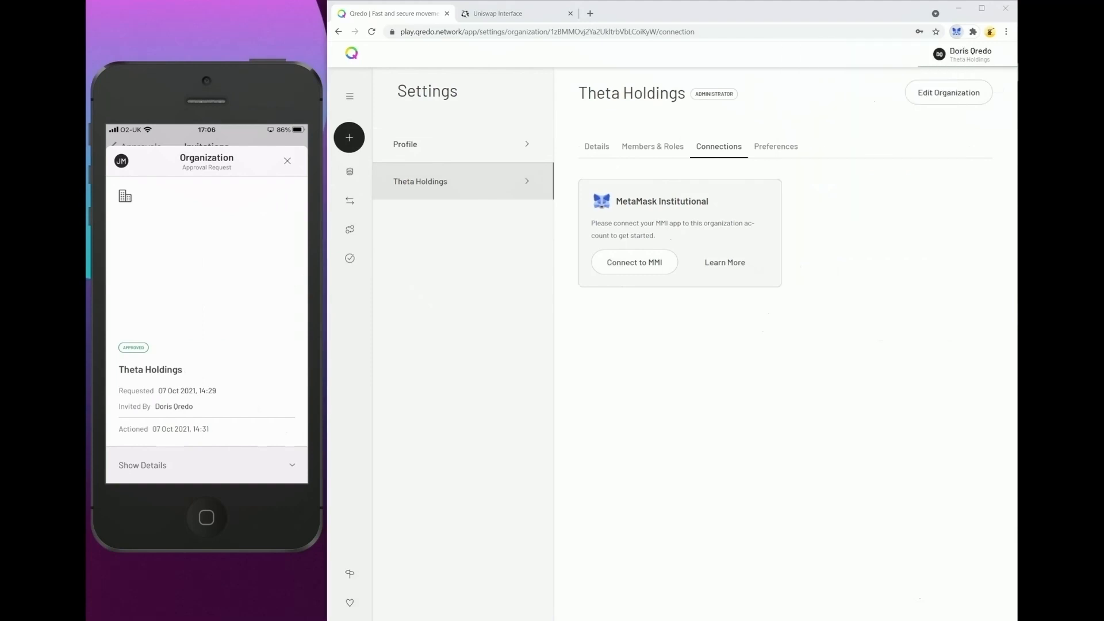
click(856, 270)
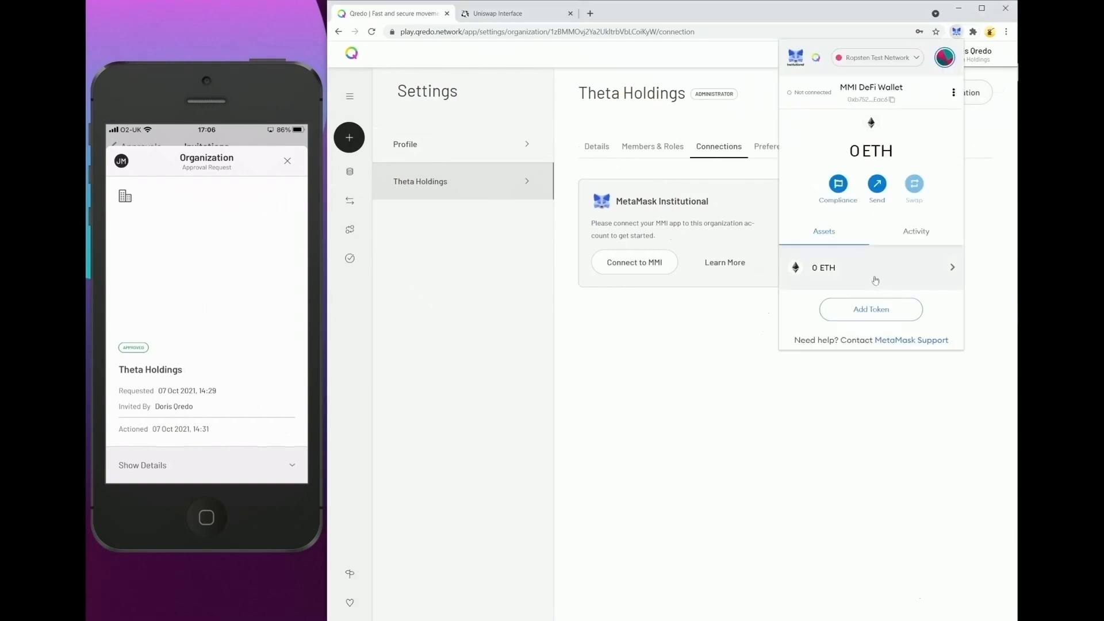
click(870, 308)
right_click(818, 172)
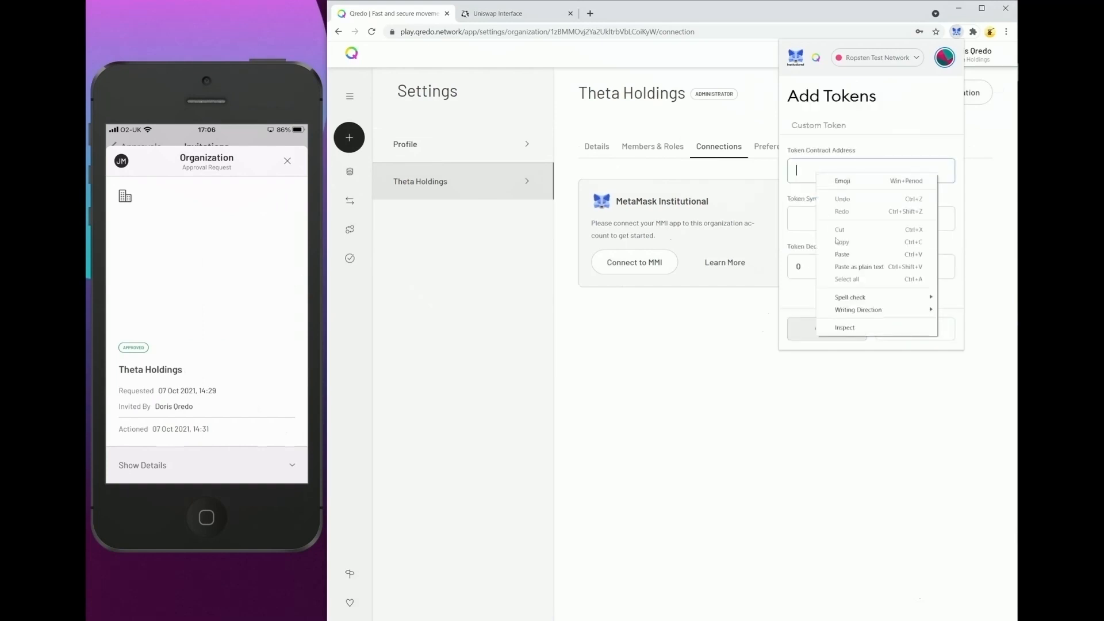
click(836, 255)
click(915, 328)
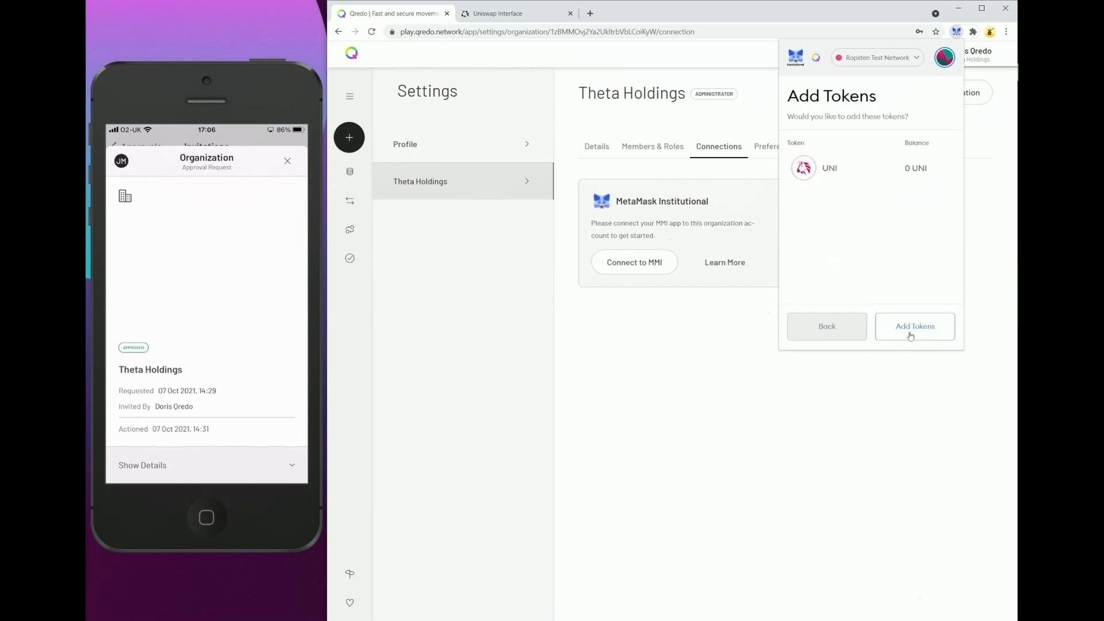
click(916, 329)
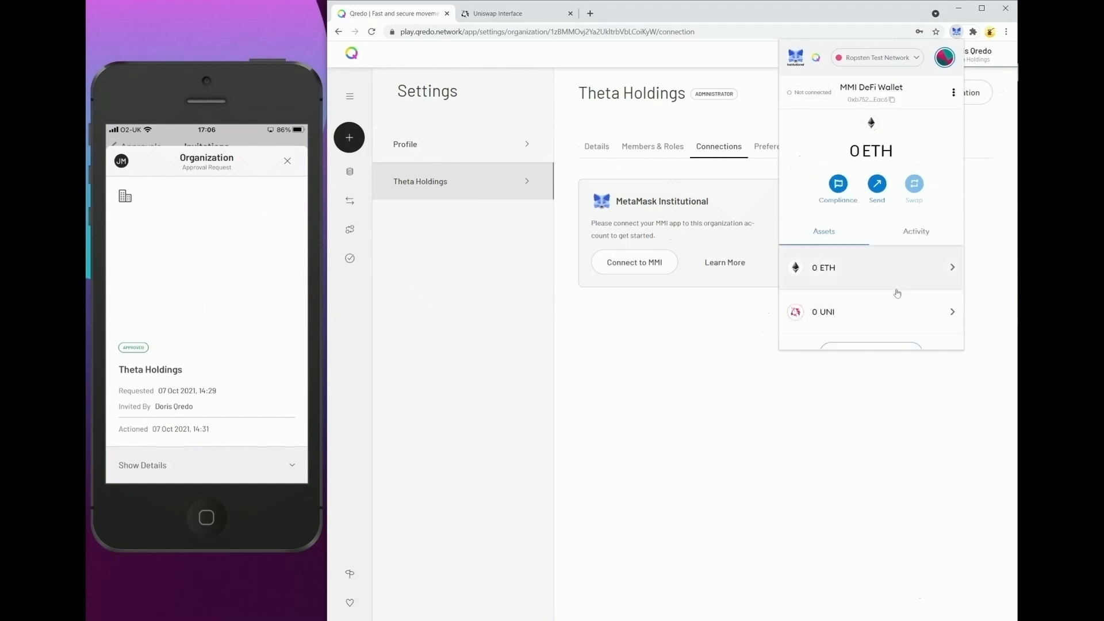
Copy the MMI DeFi Wallet address and connect that wallet to Uniswap through MetaMask.
click(879, 99)
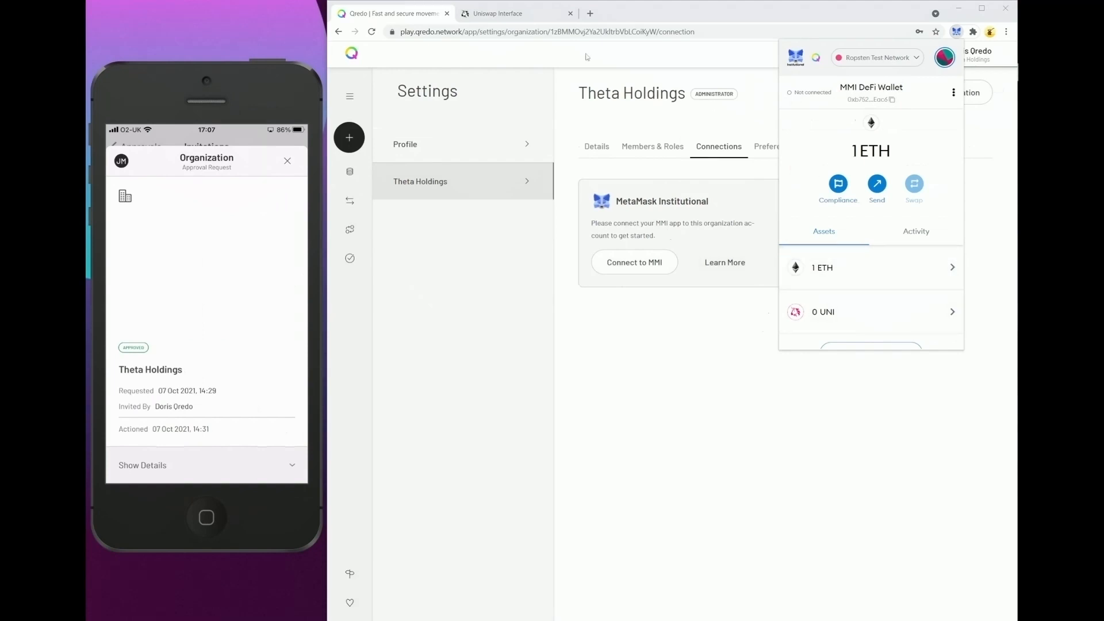
click(502, 15)
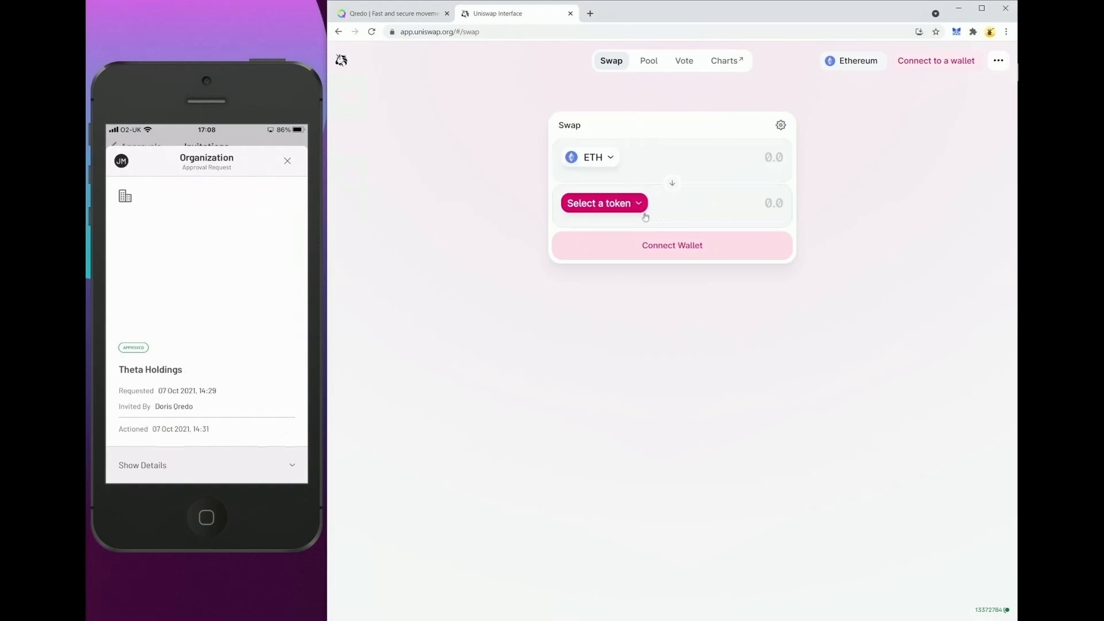
click(660, 252)
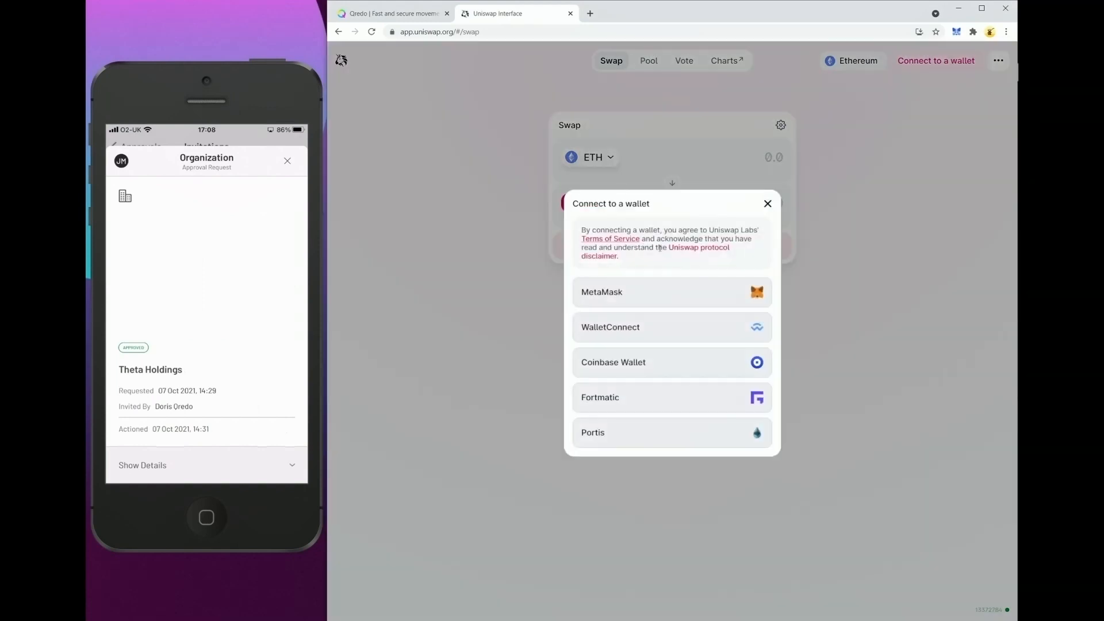
click(686, 301)
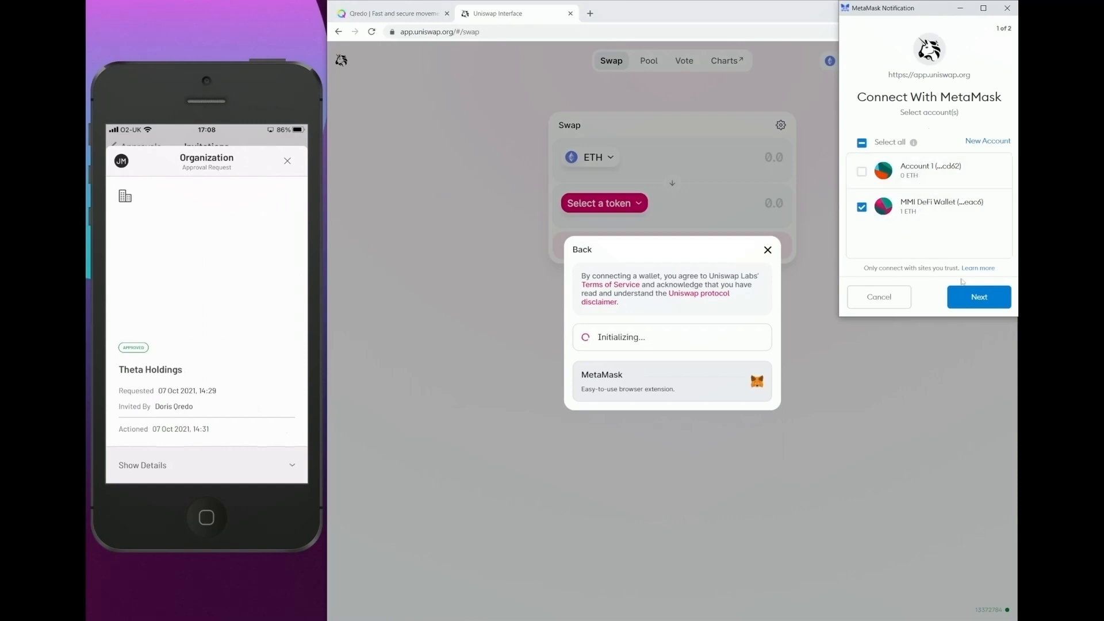
click(968, 303)
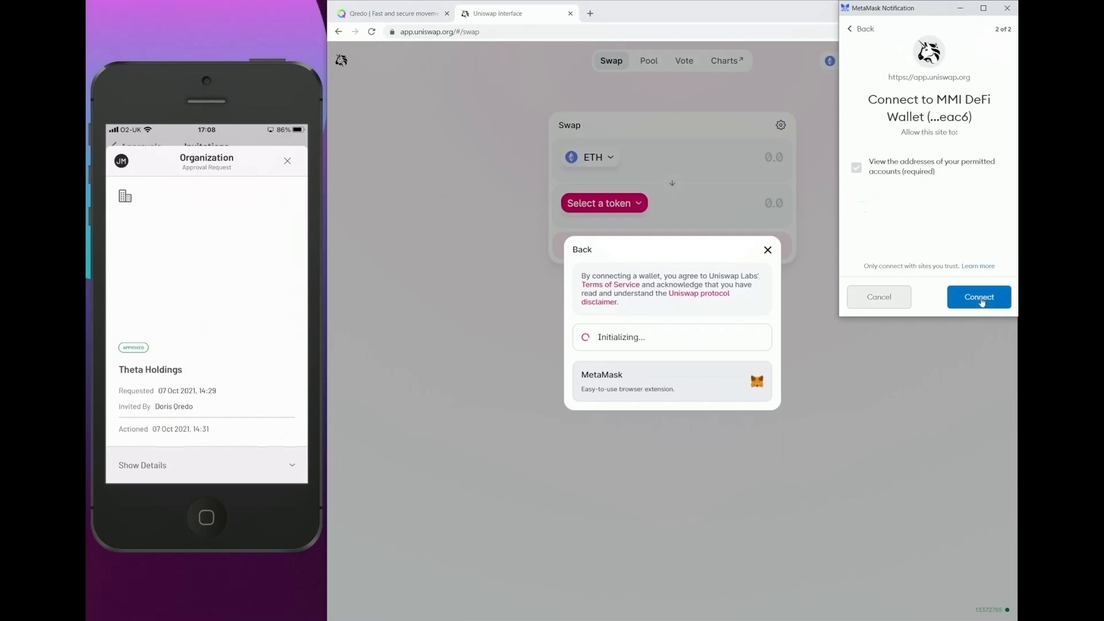
click(981, 299)
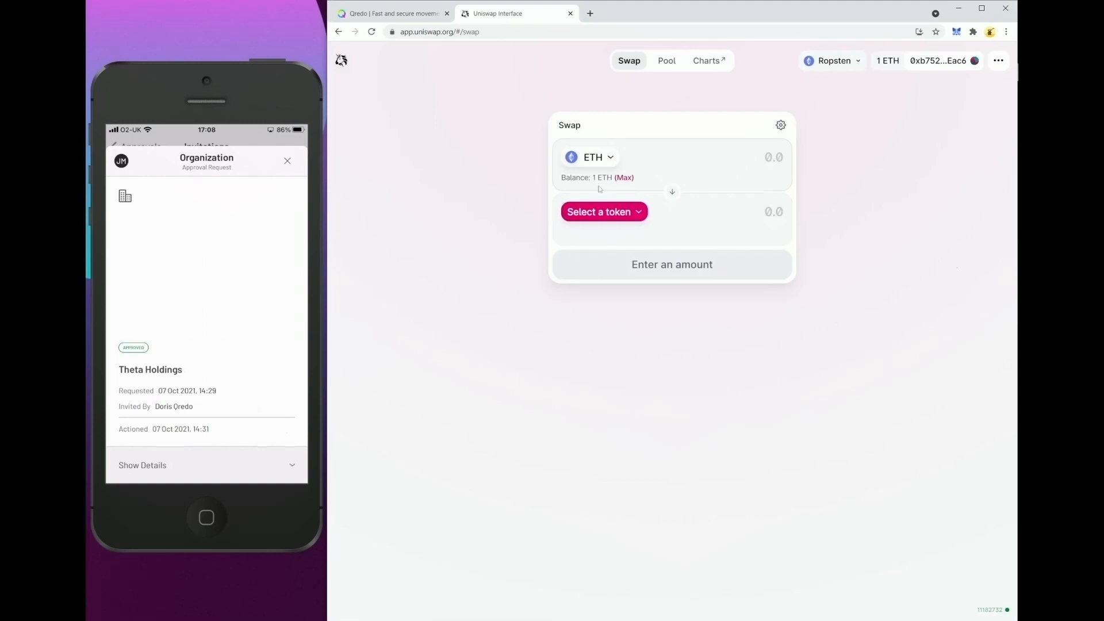
Swap 0.1 ETH for UNI on Uniswap and confirm the transaction in MetaMask.
click(767, 158)
text(0.1)
click(611, 214)
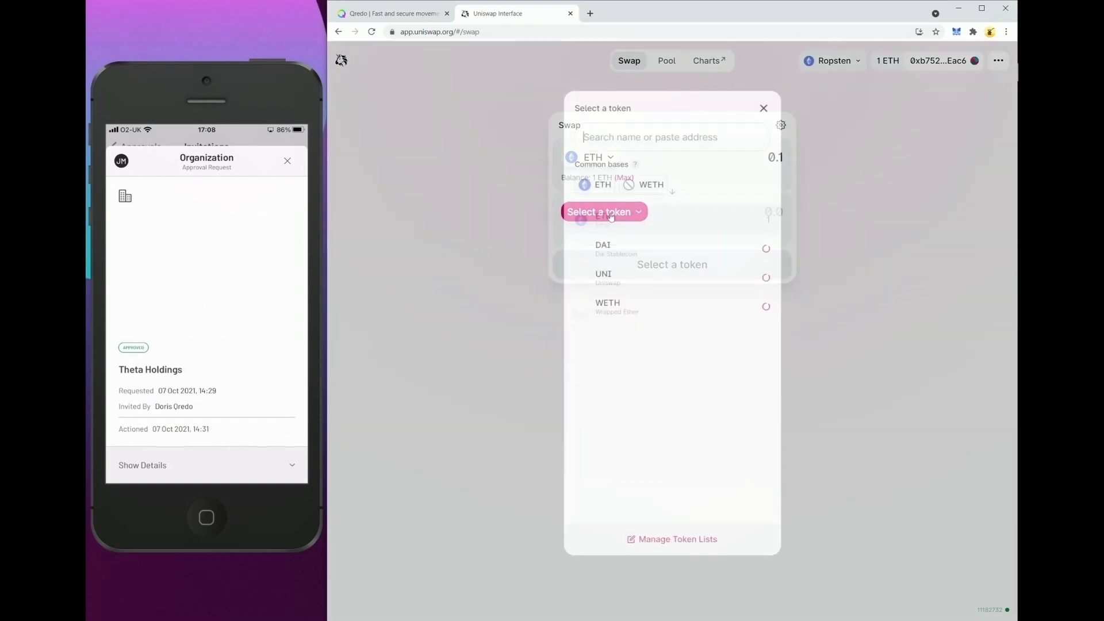
click(598, 279)
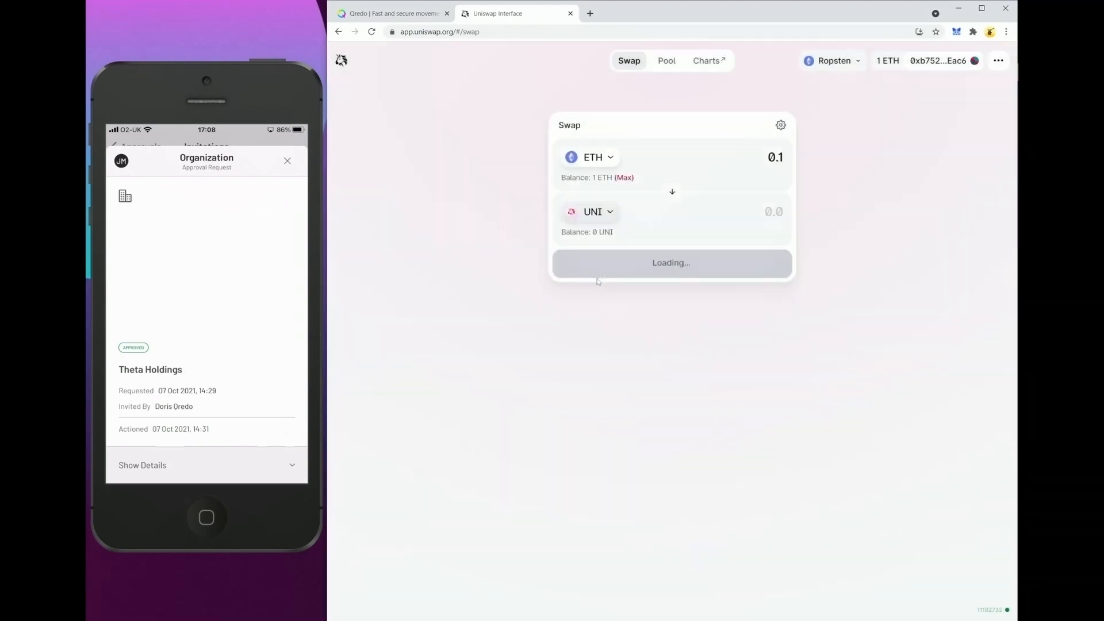
click(670, 282)
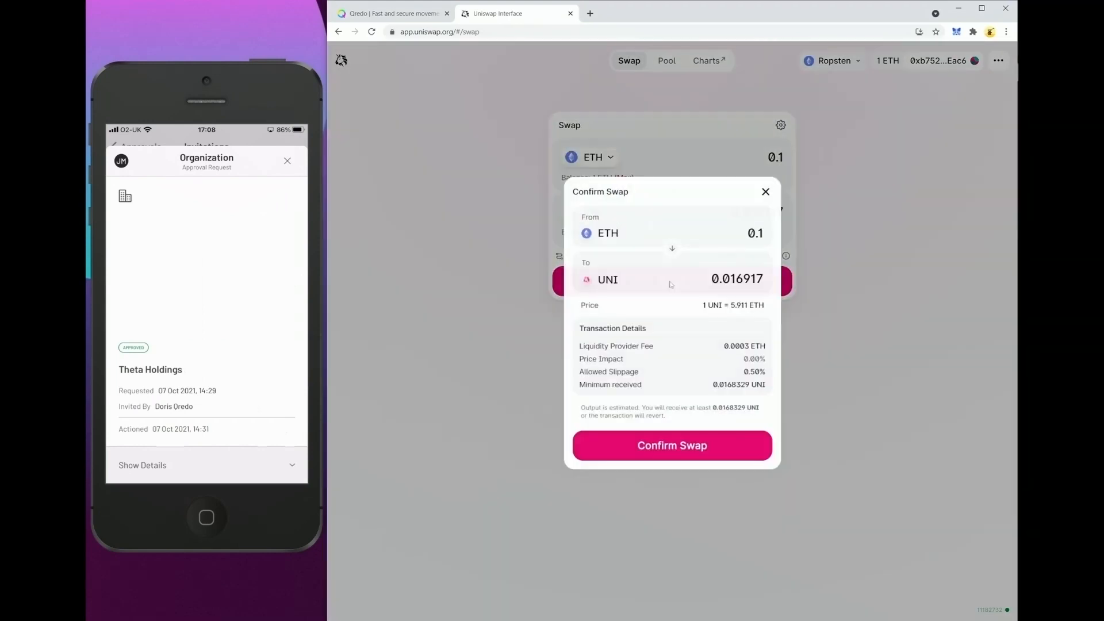
click(656, 455)
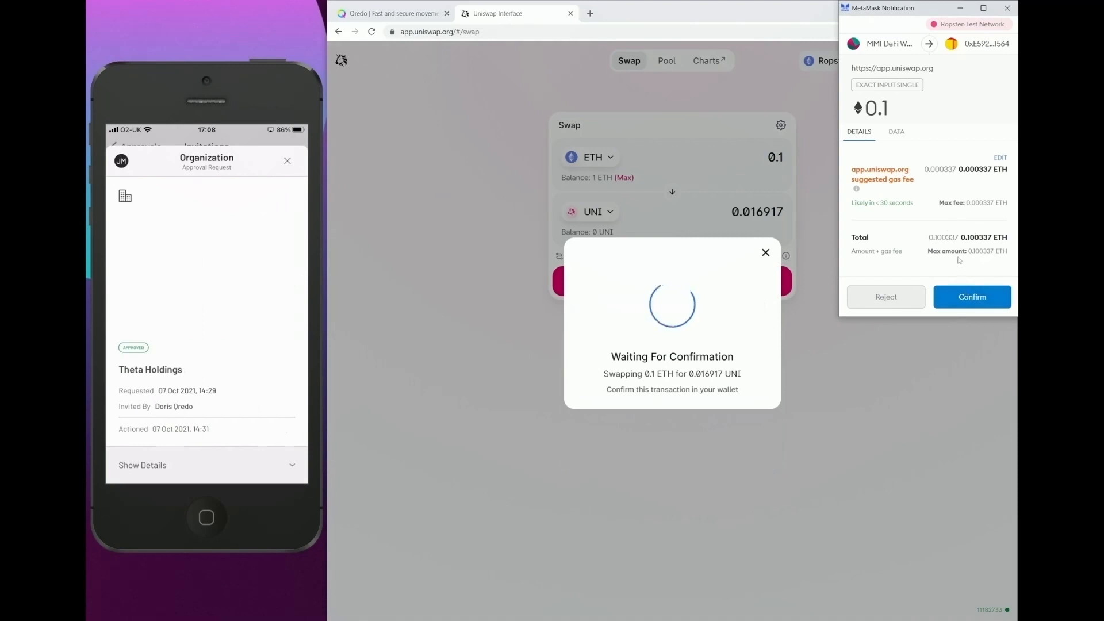
click(976, 301)
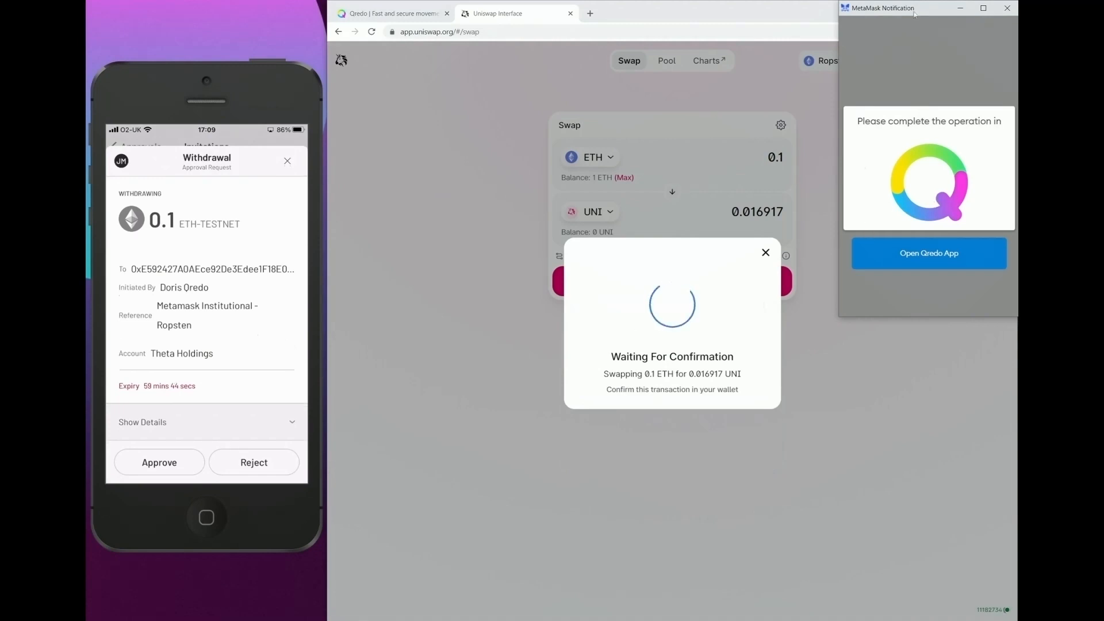
Move the MetaMask notification aside and open the MMI DeFi Wallet under the DeFi Fund's connections in Qredo.
drag(915, 14, 883, 53)
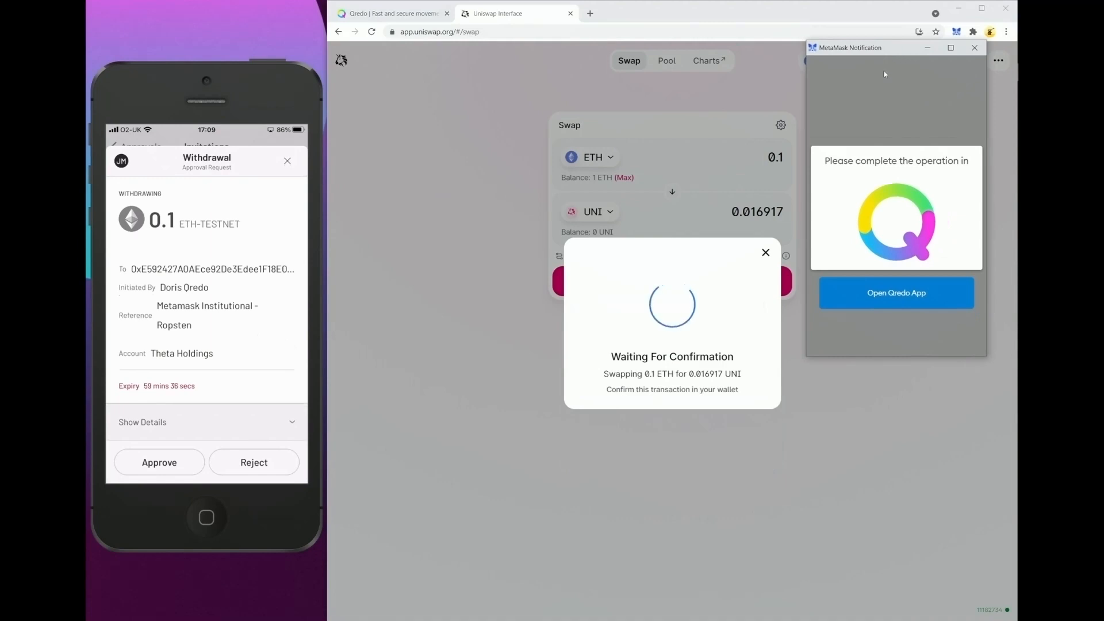
drag(884, 54, 208, 323)
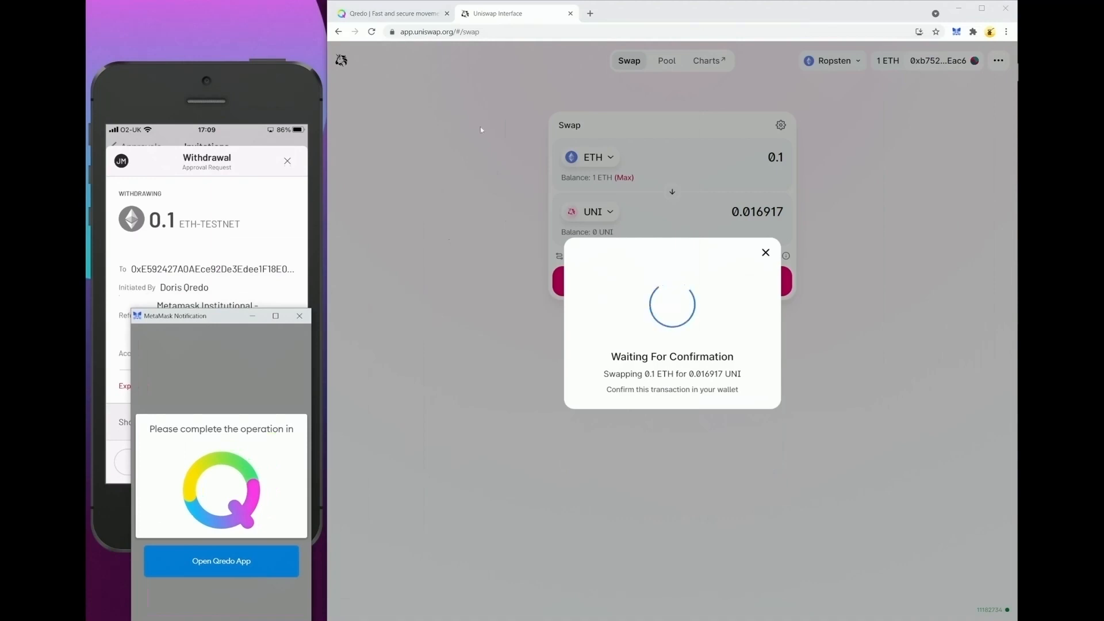
click(394, 19)
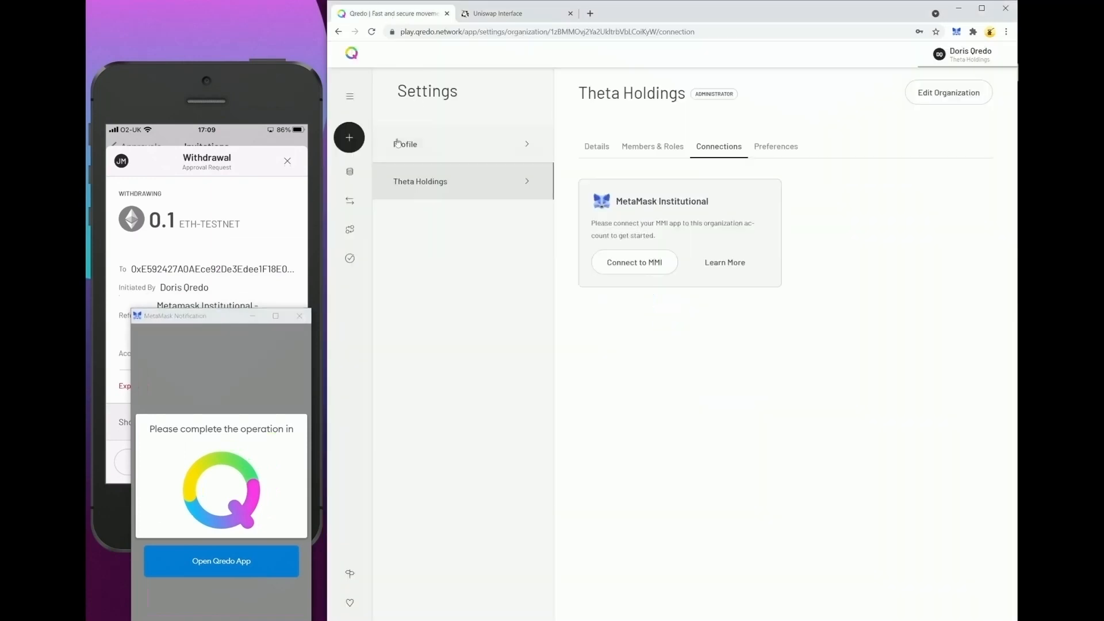
click(358, 175)
click(428, 172)
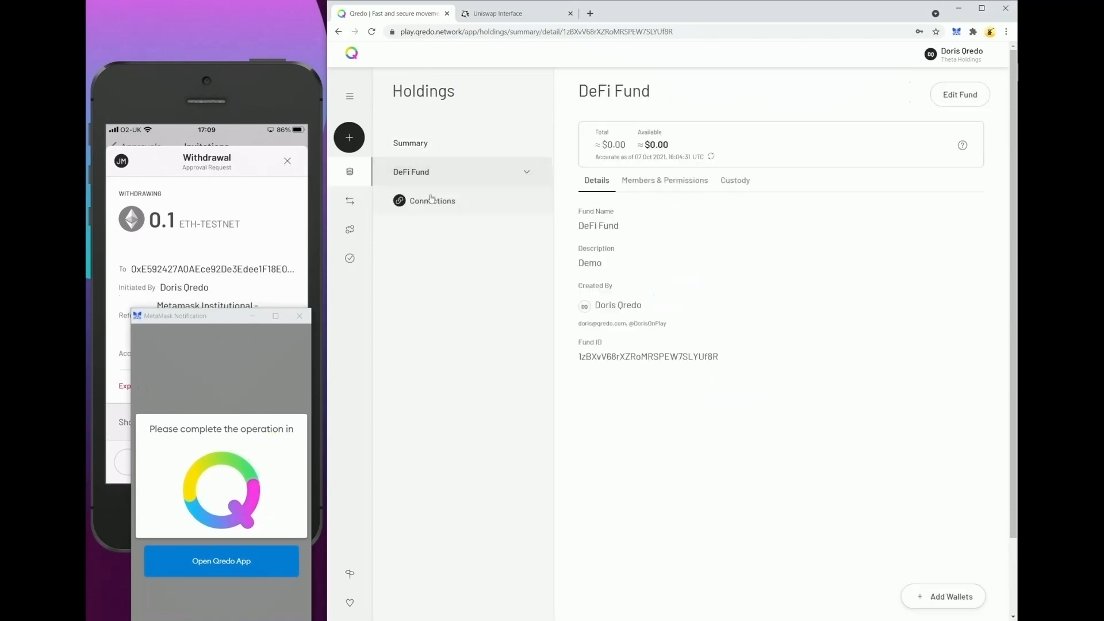
click(433, 201)
click(439, 231)
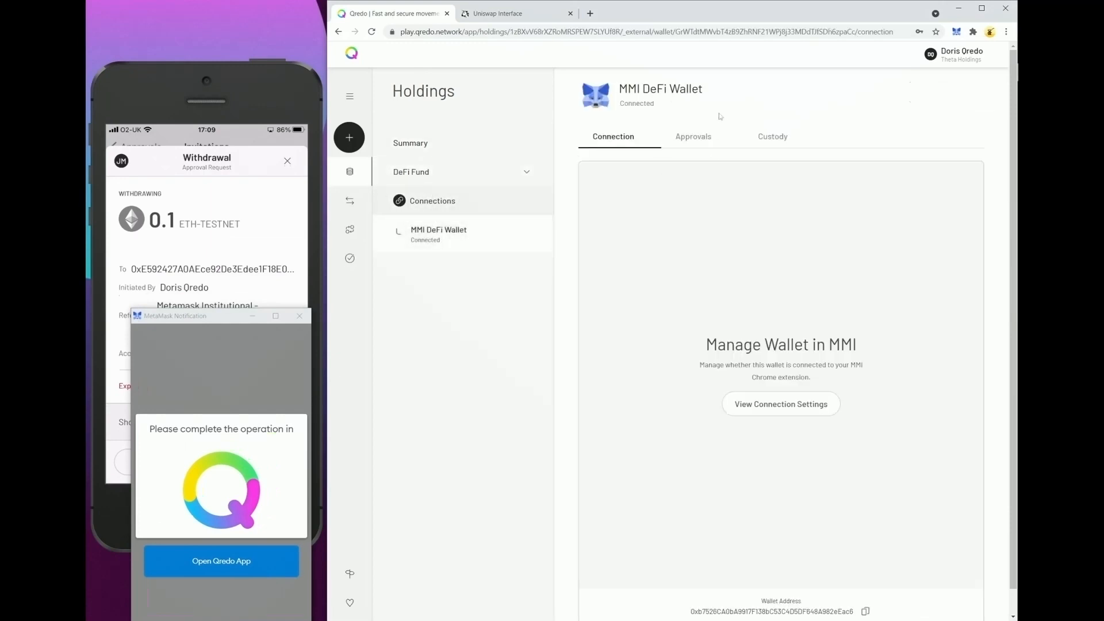
Open the withdrawal's details under the wallet's approvals, expand the custodian approvals, and approve the withdrawal in the Qredo mobile app.
click(690, 141)
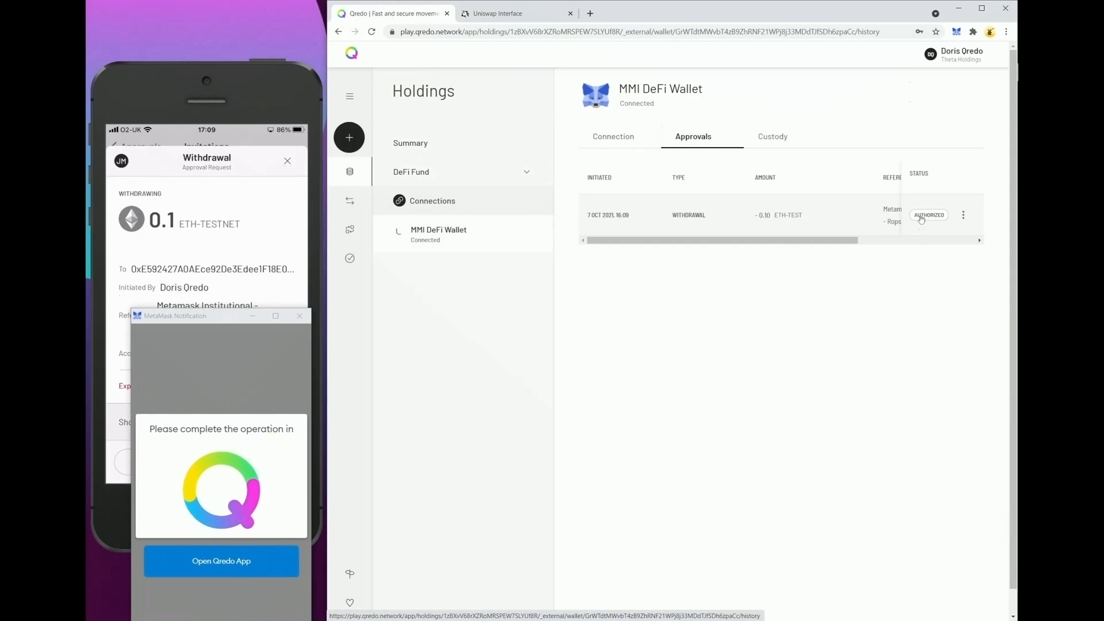
click(964, 216)
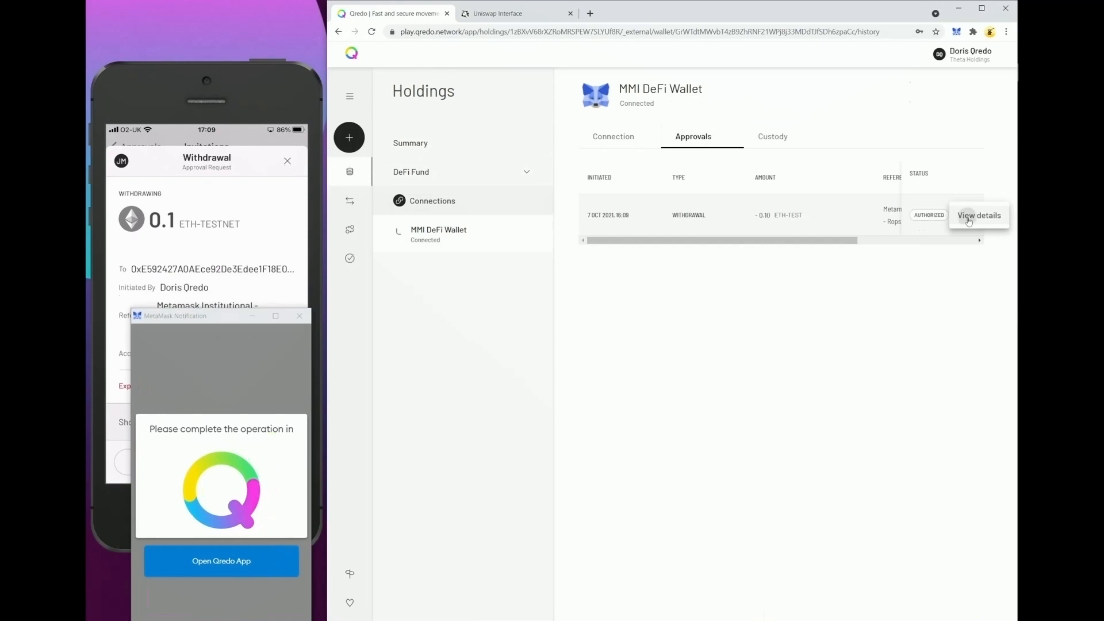
click(967, 219)
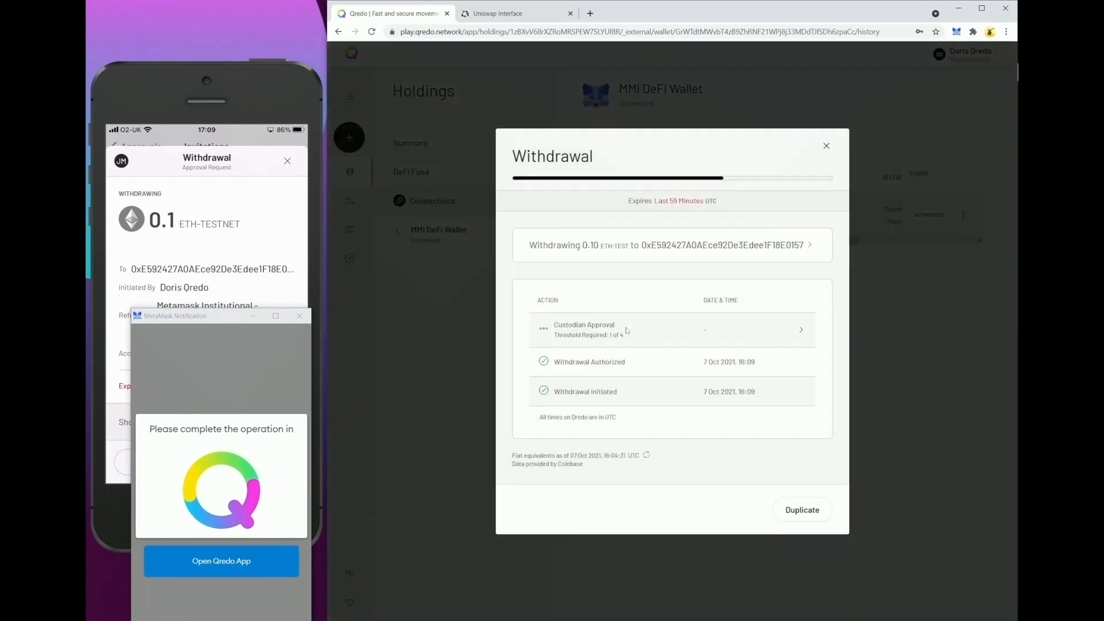
click(625, 329)
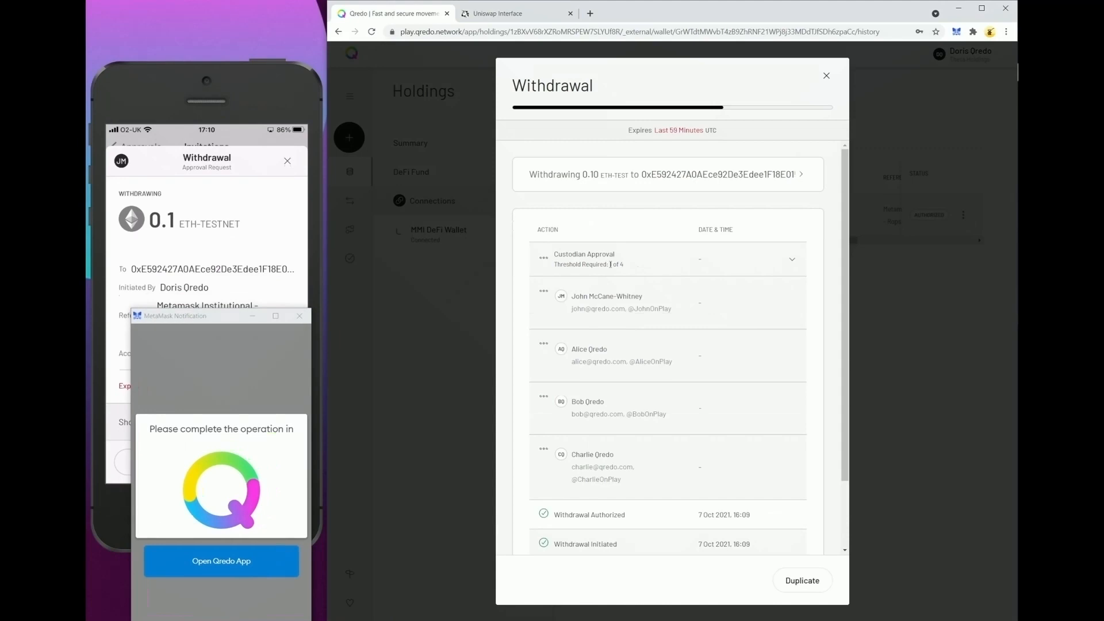
click(167, 244)
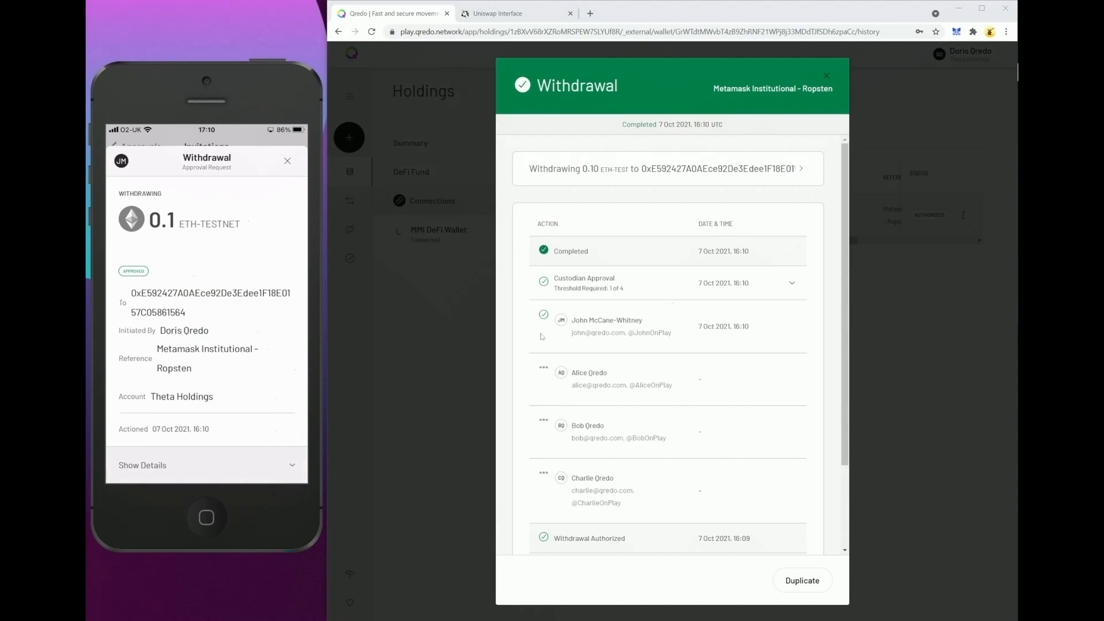
Close the Uniswap transaction dialog and check the MMI DeFi Wallet's asset balances in MetaMask.
click(510, 17)
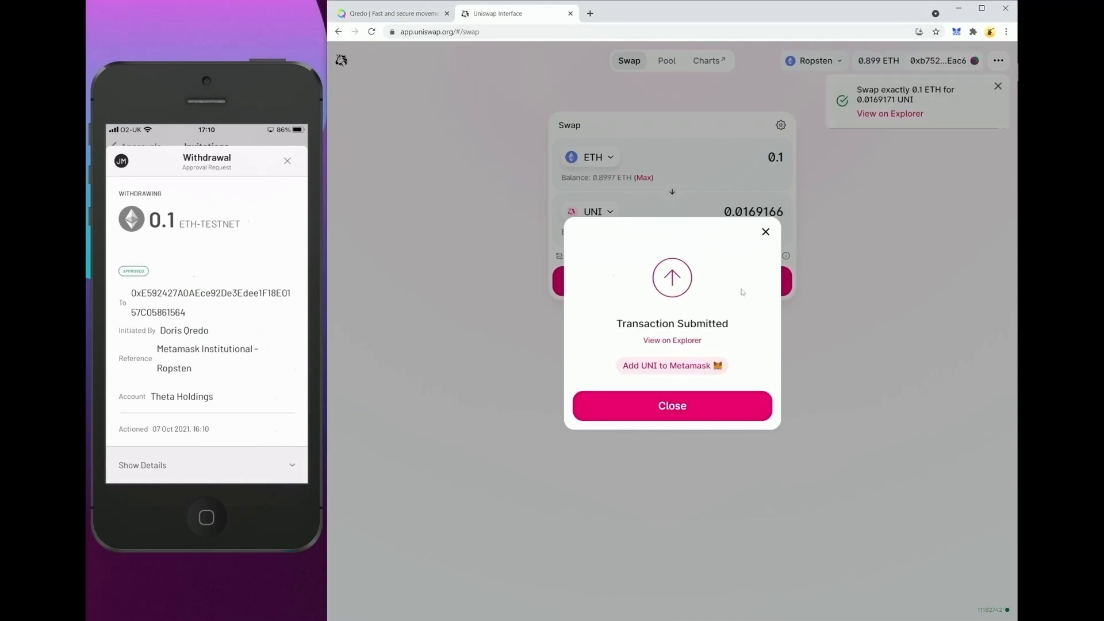
click(682, 408)
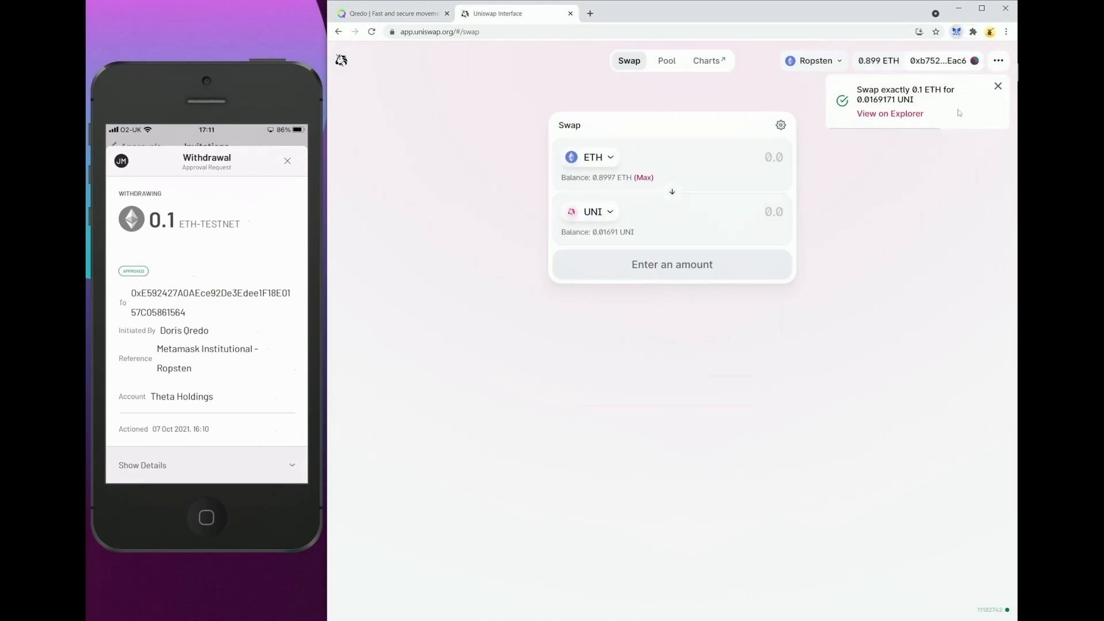
click(957, 32)
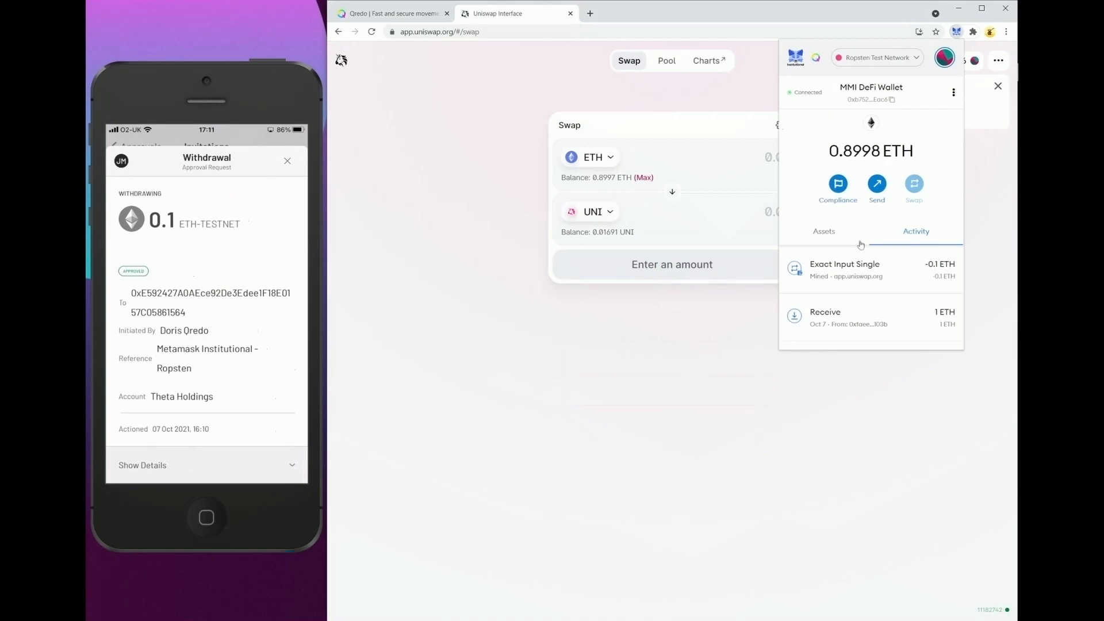
click(833, 229)
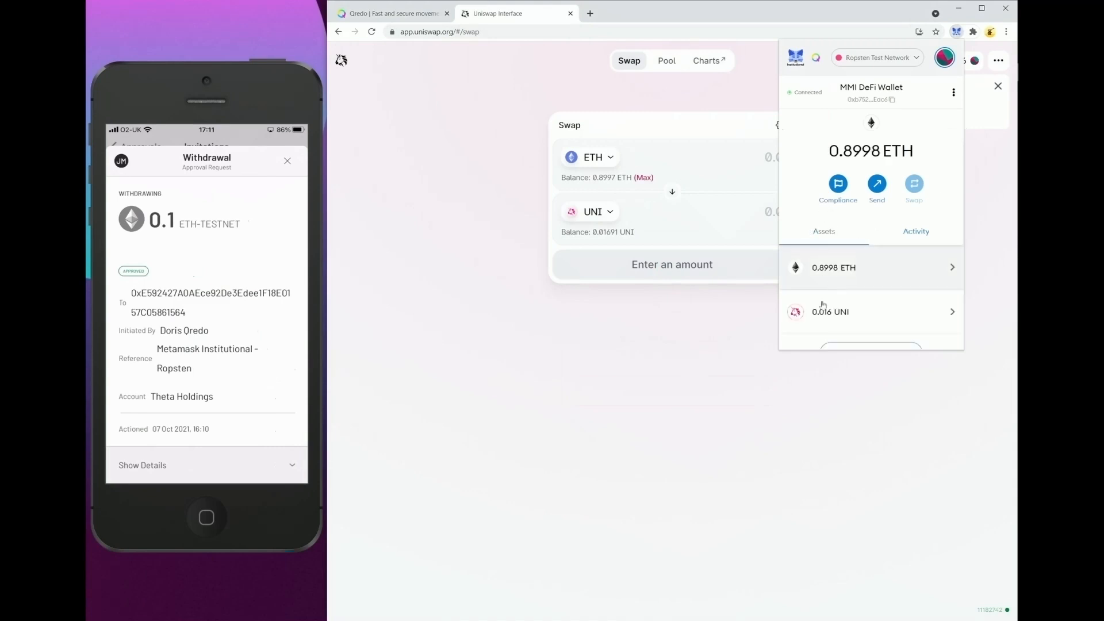